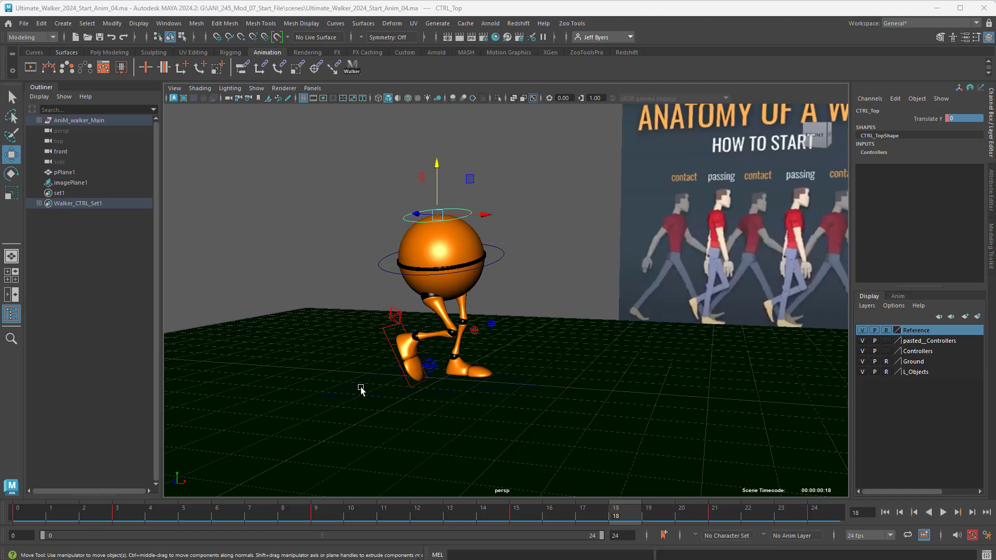
Play back and scrub the walk cycle to examine the contact, down and passing poses and the body's motion
key("alt+v")
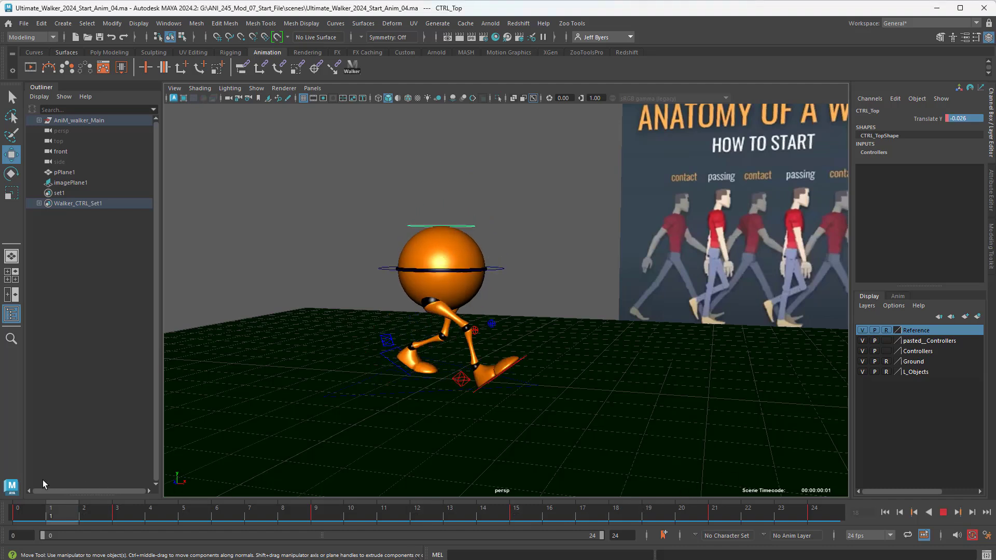
left_click_drag(346, 522, 606, 521)
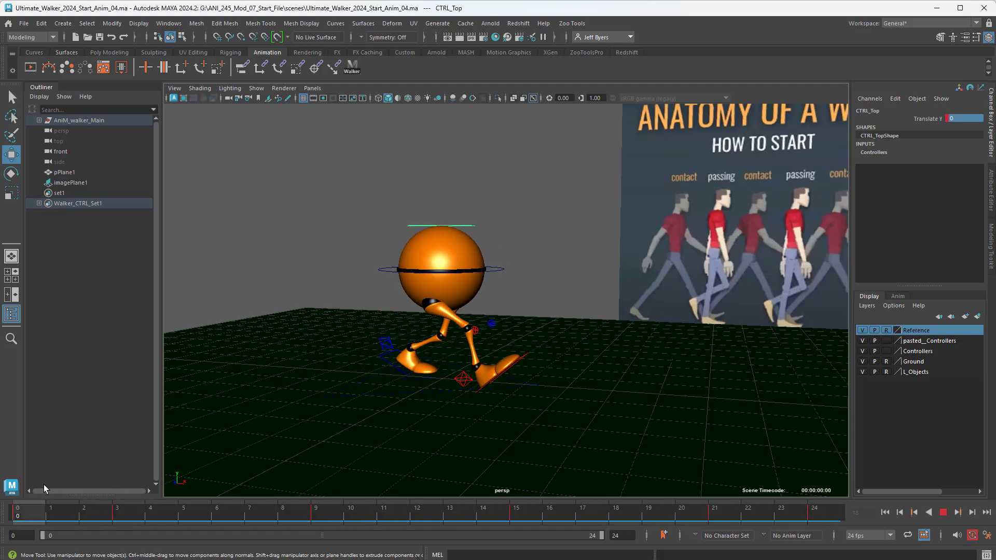
left_click_drag(283, 514, 649, 546)
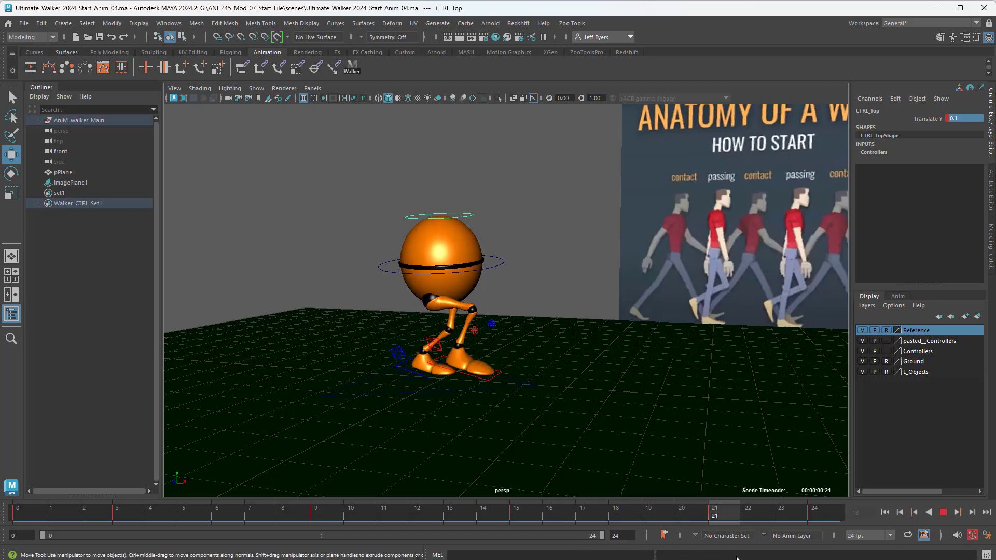
left_click(407, 517)
left_click_drag(407, 516, 17, 513)
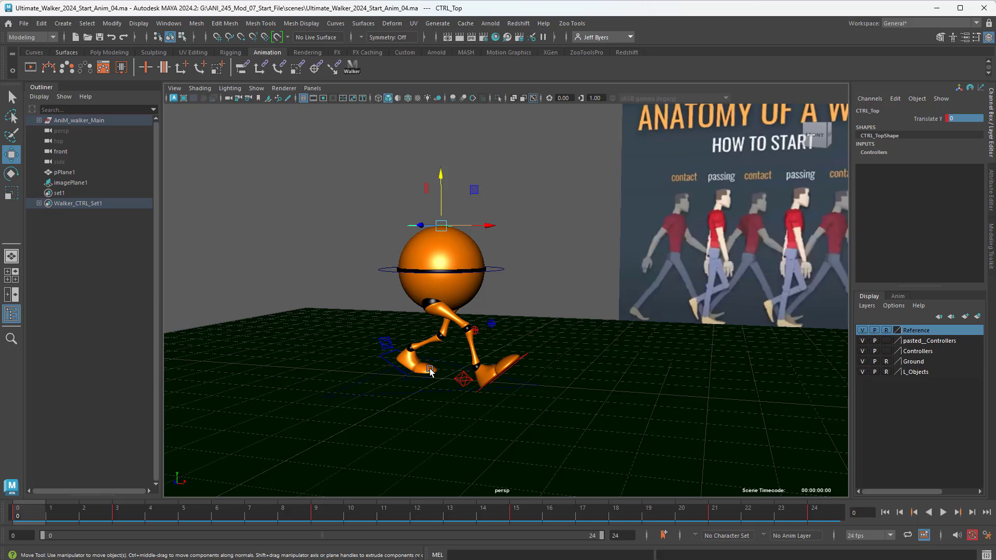
left_click_drag(432, 321, 270, 413, "alt")
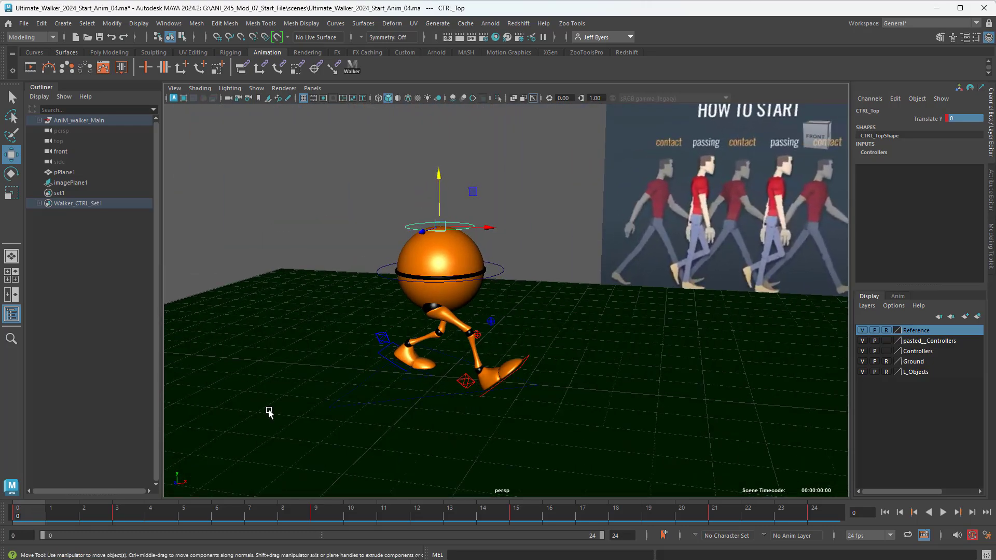
left_click(117, 516)
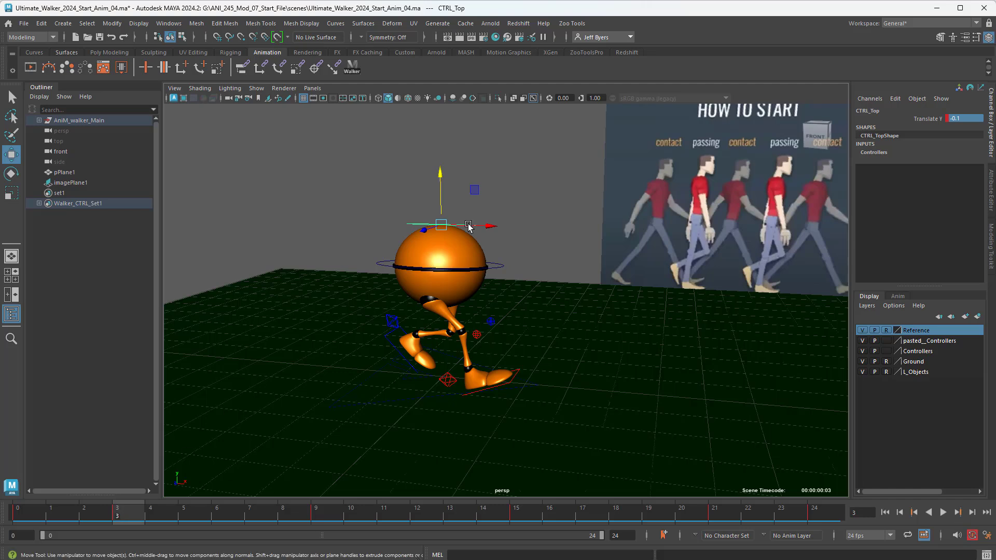
left_click_drag(126, 515, 18, 516)
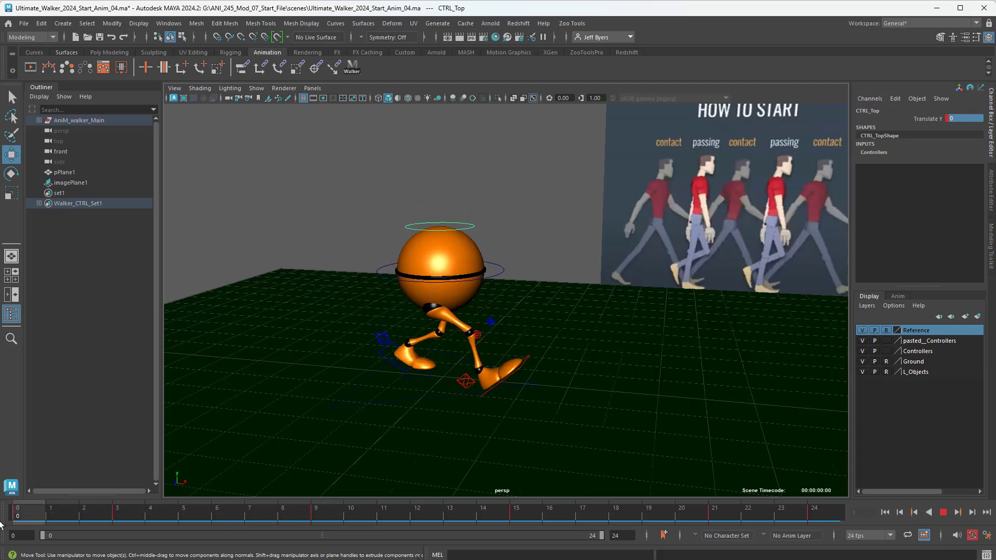
Select the main body control CTRL_Main and review its motion through the opening frames of the cycle
left_click(497, 275)
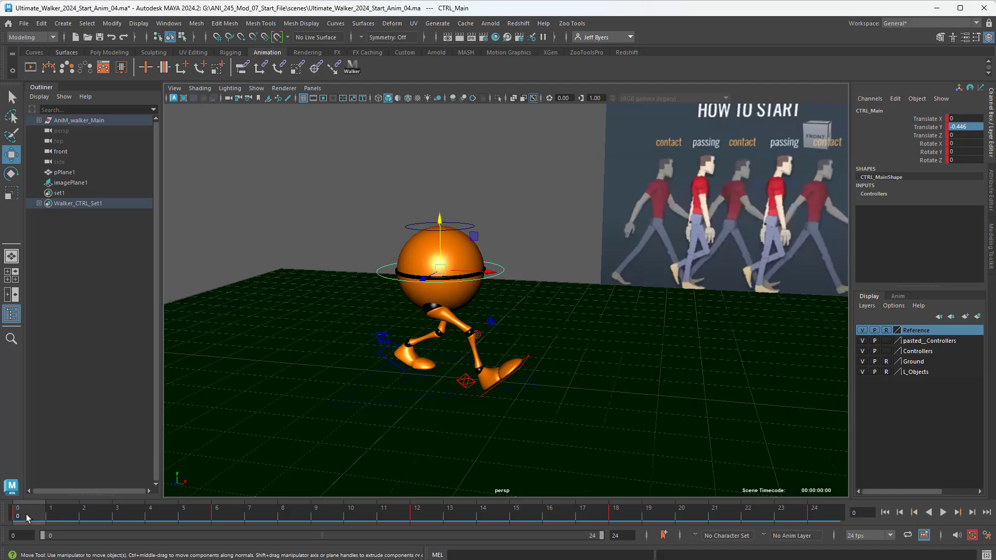
key("alt+v")
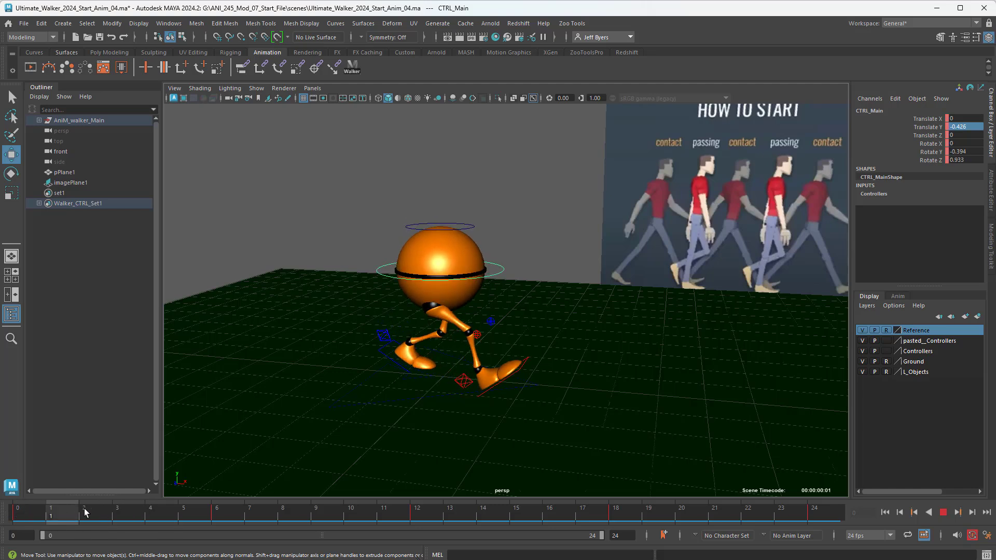
mouse_move(37, 514)
left_mouse_down()
mouse_move(262, 532)
mouse_move(5, 527)
mouse_move(113, 515)
mouse_move(1, 514)
mouse_move(184, 524)
mouse_move(21, 513)
left_mouse_up()
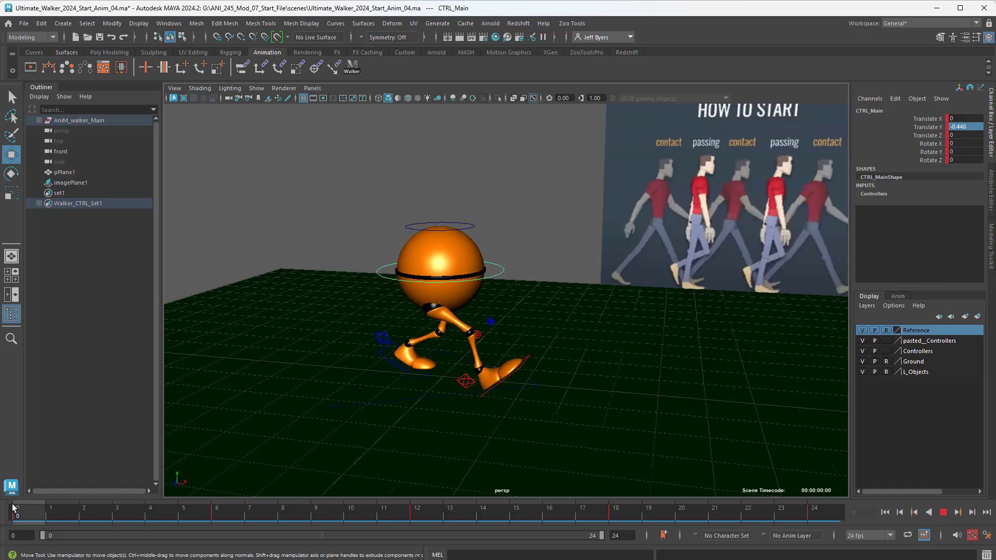
Set the left heel control's Toe Roll to 46.8 at frame 6 so the toe bends on the passing pose
left_click(389, 340)
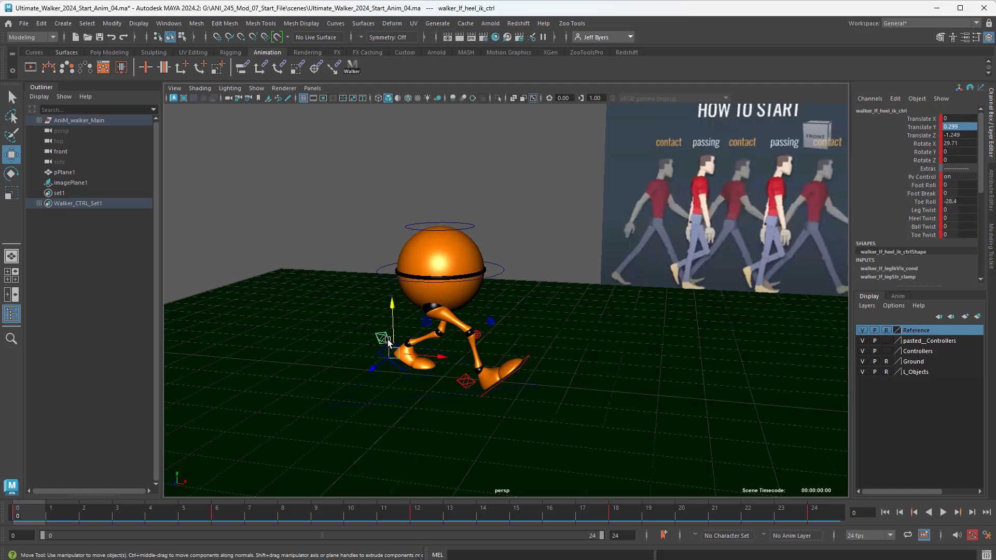
left_click_drag(42, 513, 120, 550)
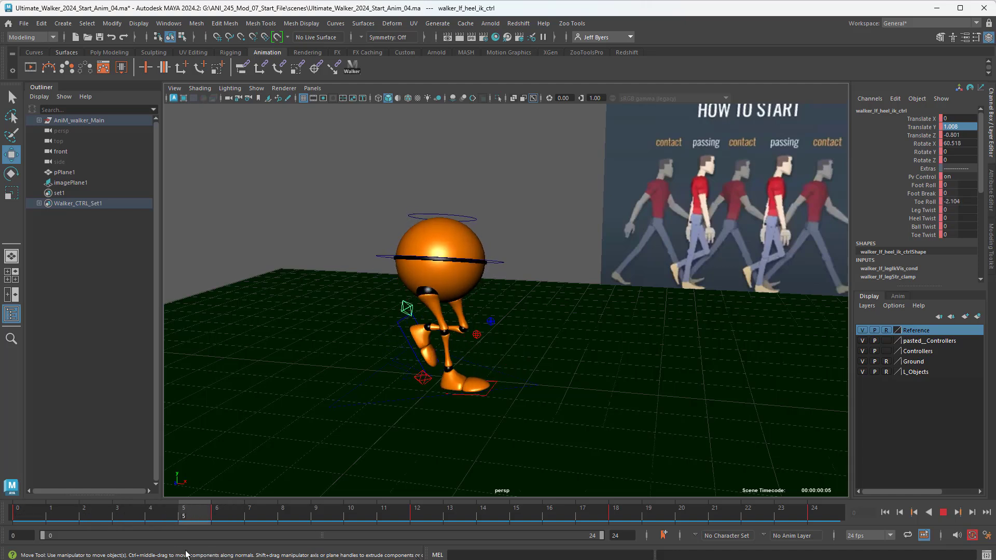
key("Escape")
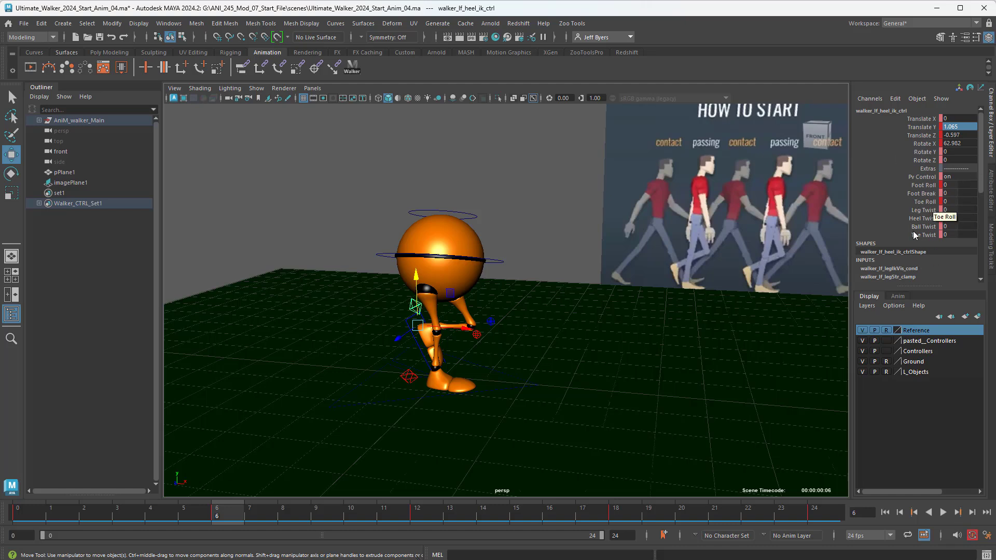
left_click(926, 202)
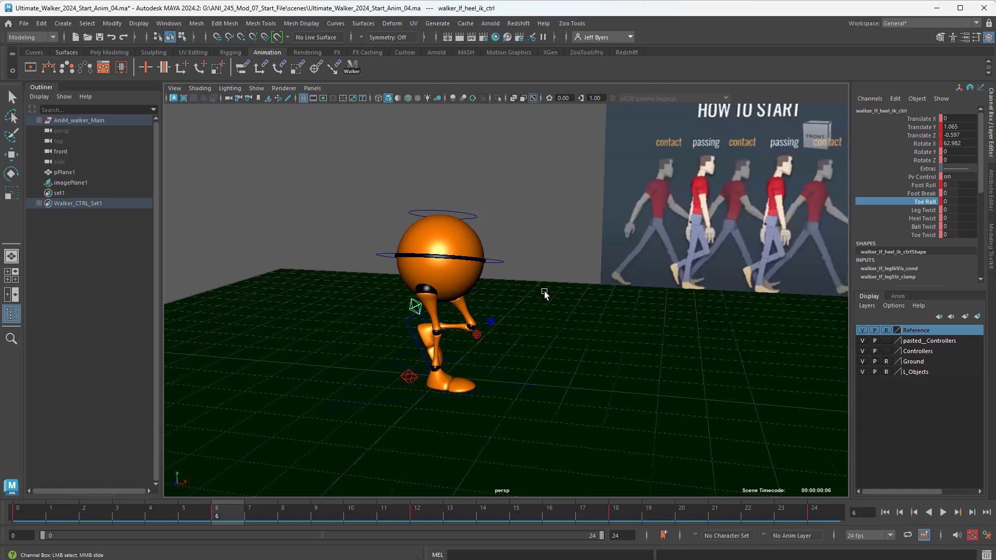
middle_click_drag(545, 289, 790, 327)
Review the left foot's toe motion between frames 0 and 6 from the side in playback
mouse_move(445, 372)
left_mouse_down("alt")
mouse_move(490, 366)
mouse_move(445, 370)
left_mouse_up("alt")
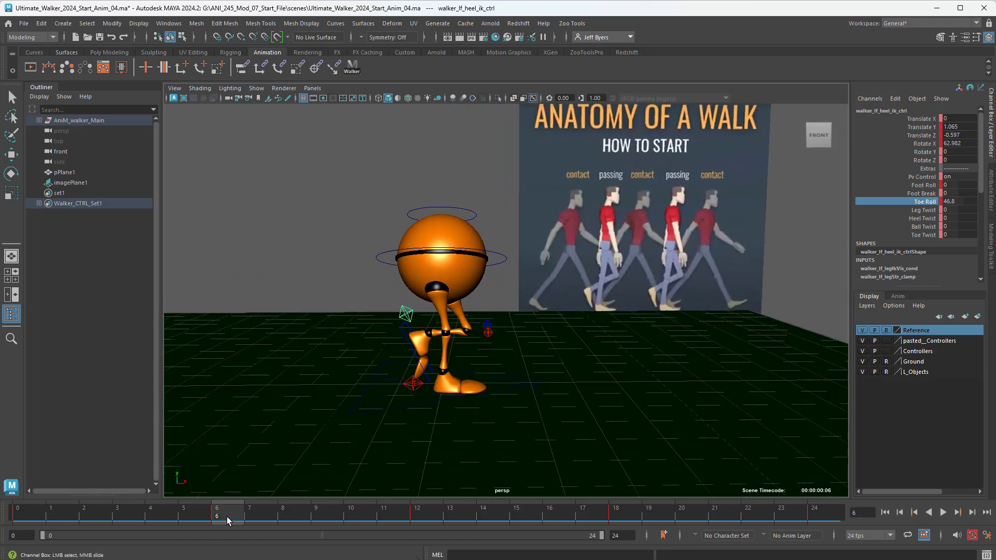
left_click_drag(227, 520, 42, 542)
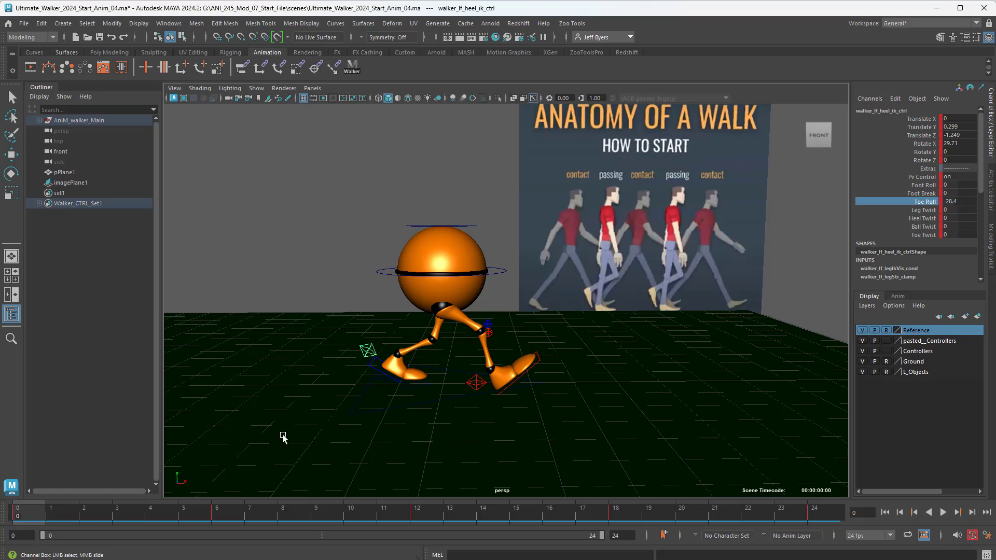
key("alt+v")
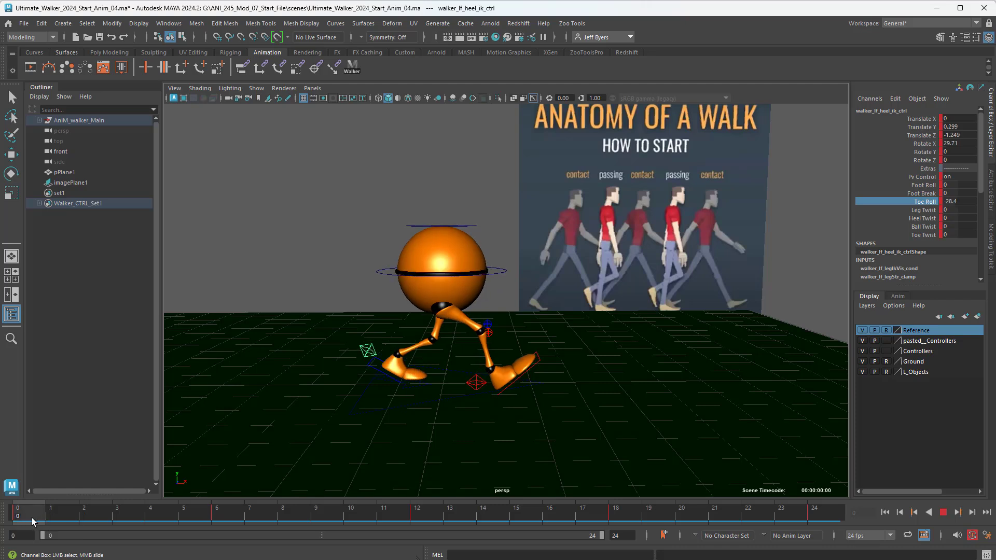
mouse_move(32, 521)
left_mouse_down()
mouse_move(131, 521)
mouse_move(14, 514)
left_mouse_up()
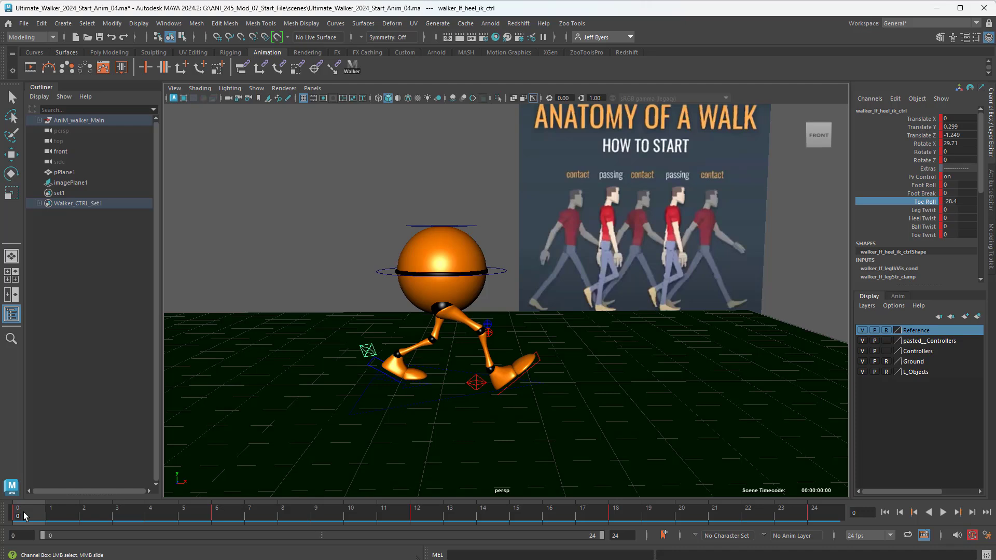
Copy the left heel control's keyframe at frame 0 to frame 2 and check the foot motion in playback
right_click(23, 515)
left_click(42, 322)
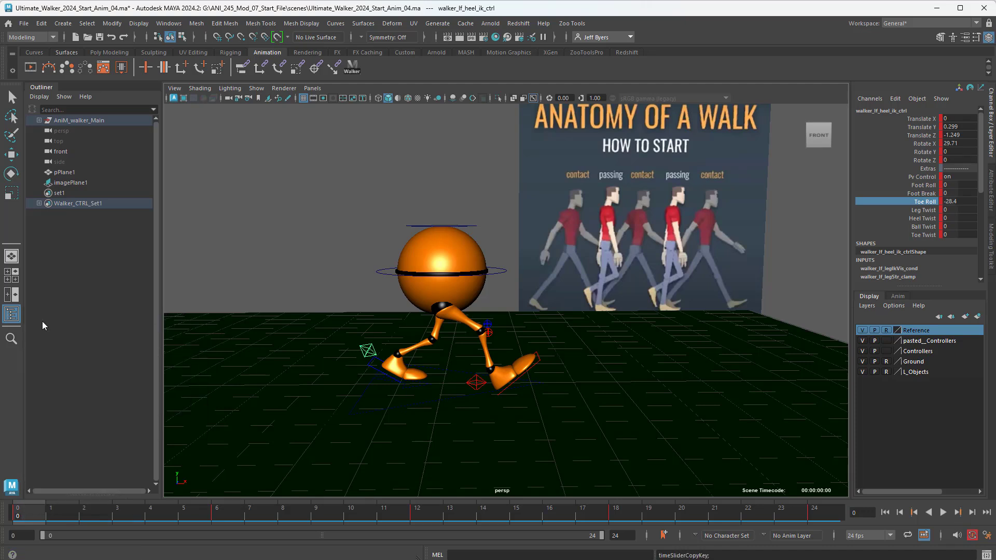
left_click(84, 516)
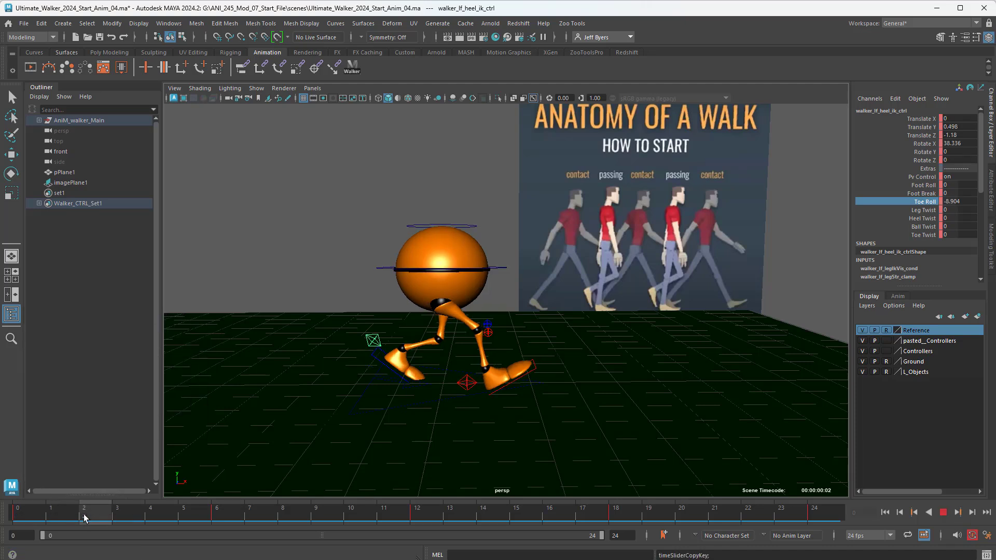
right_click(84, 516)
mouse_move(109, 335)
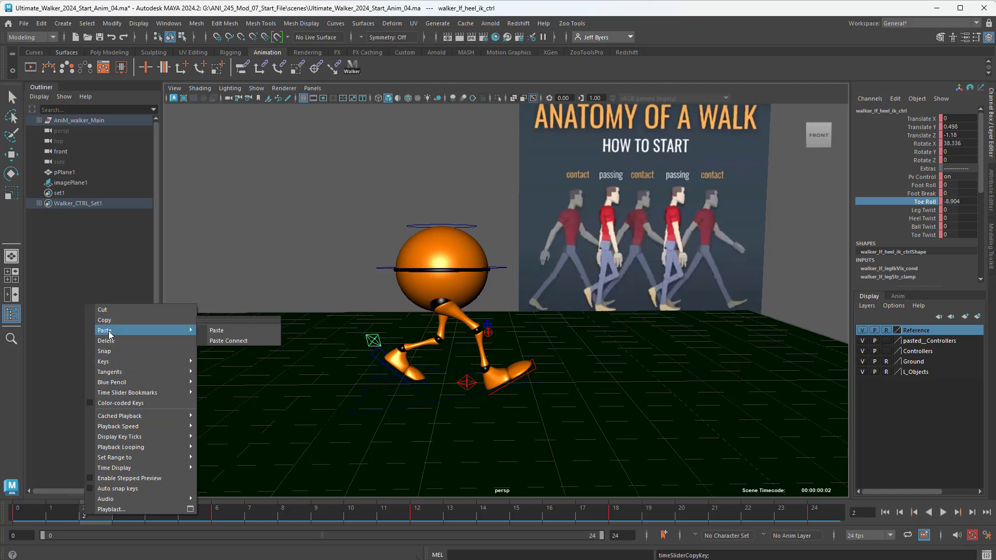
left_click(222, 334)
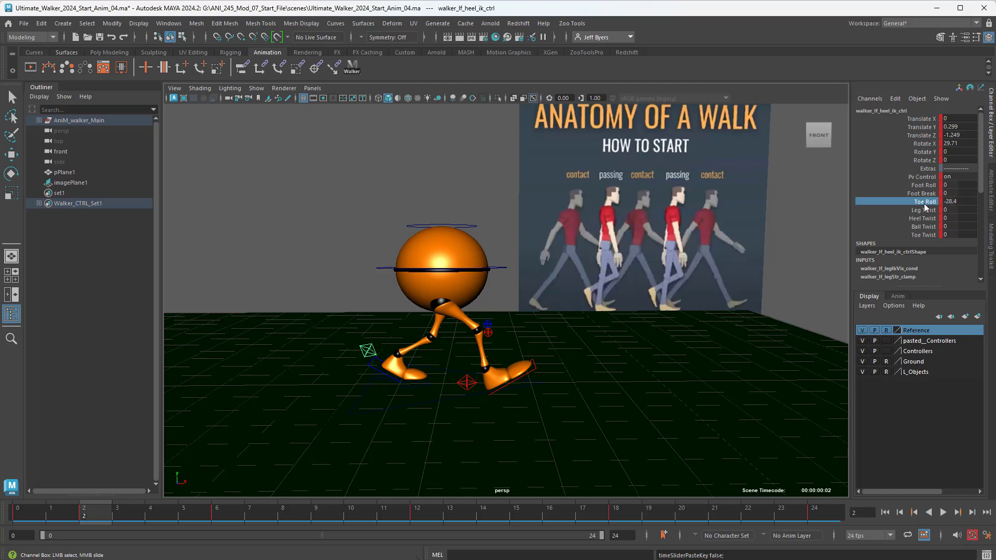
left_click(17, 514)
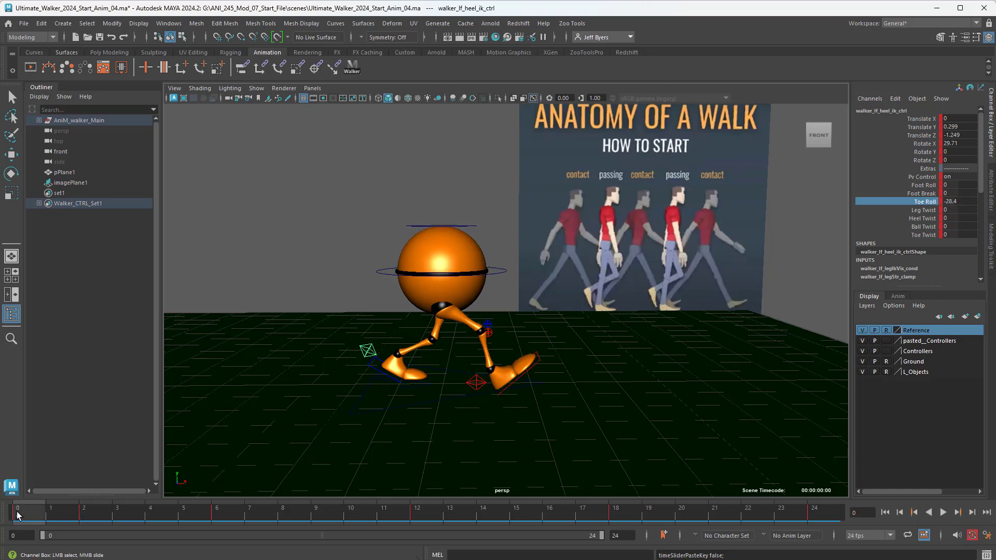
key("alt+v")
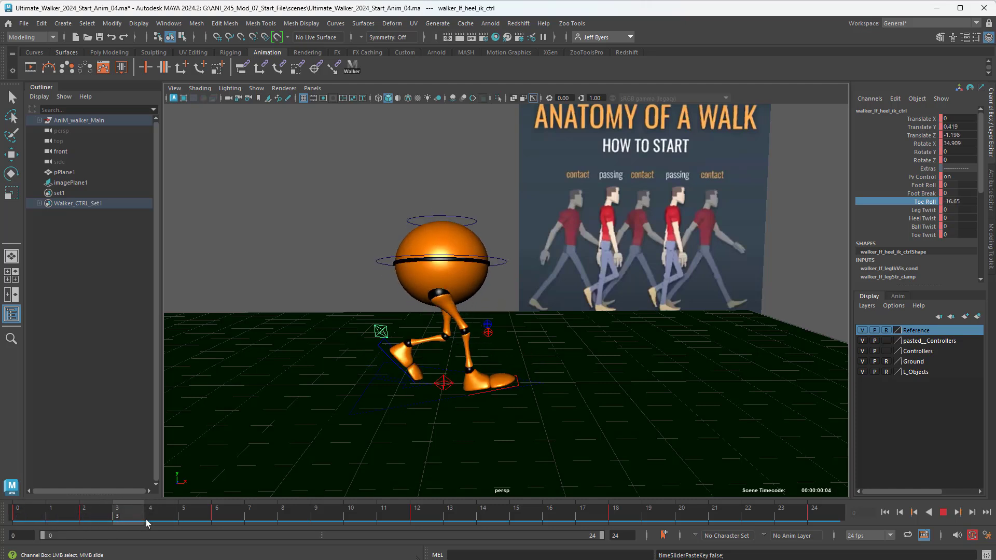
mouse_move(6, 519)
left_mouse_down()
mouse_move(128, 519)
mouse_move(16, 518)
left_mouse_up()
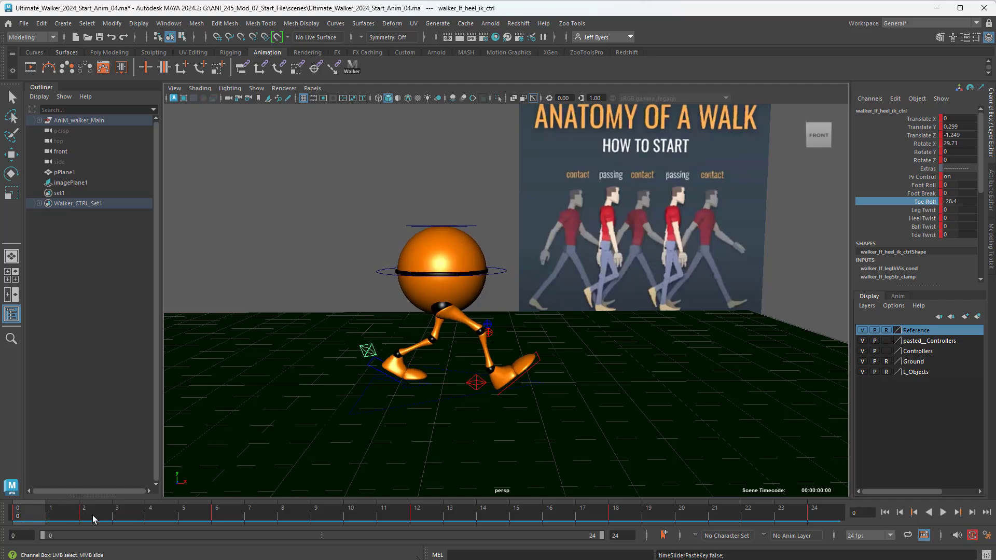
Delete the left heel control's pasted keyframe at frame 2
left_click(84, 515)
right_click(81, 518)
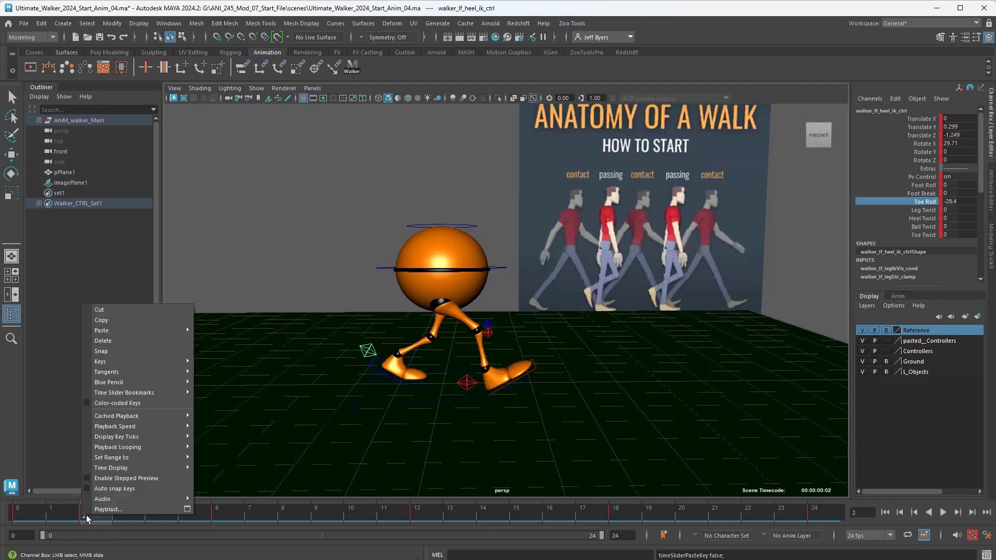
left_click(105, 342)
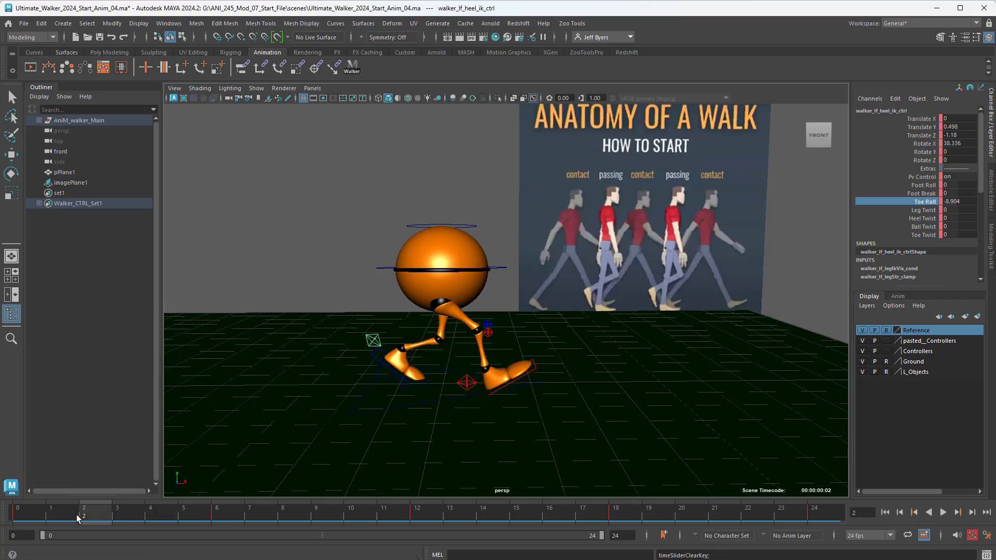
Compare the left heel control's Toe Roll at frames 0 and 2, and set it to -27 at frame 2
left_click_drag(77, 515, 15, 520)
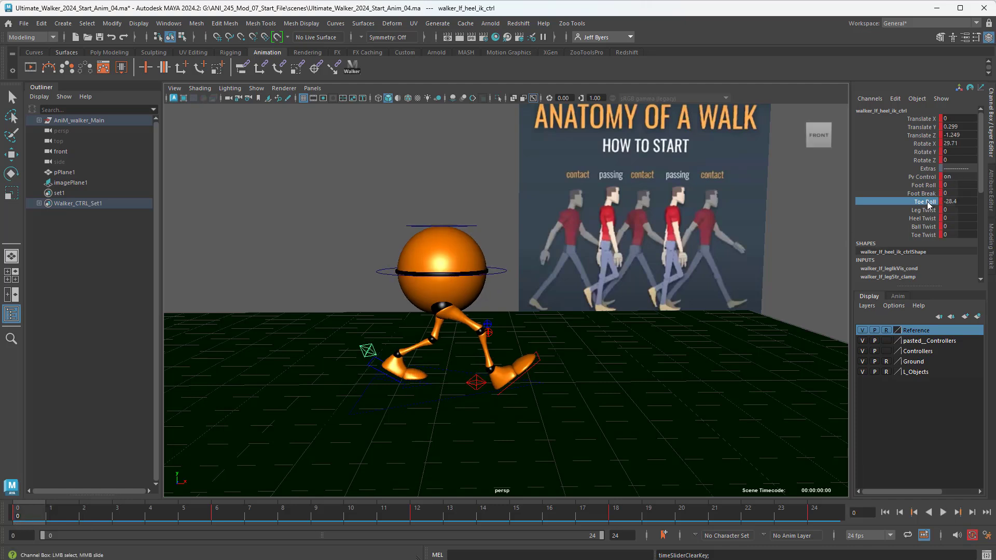
left_click(91, 520)
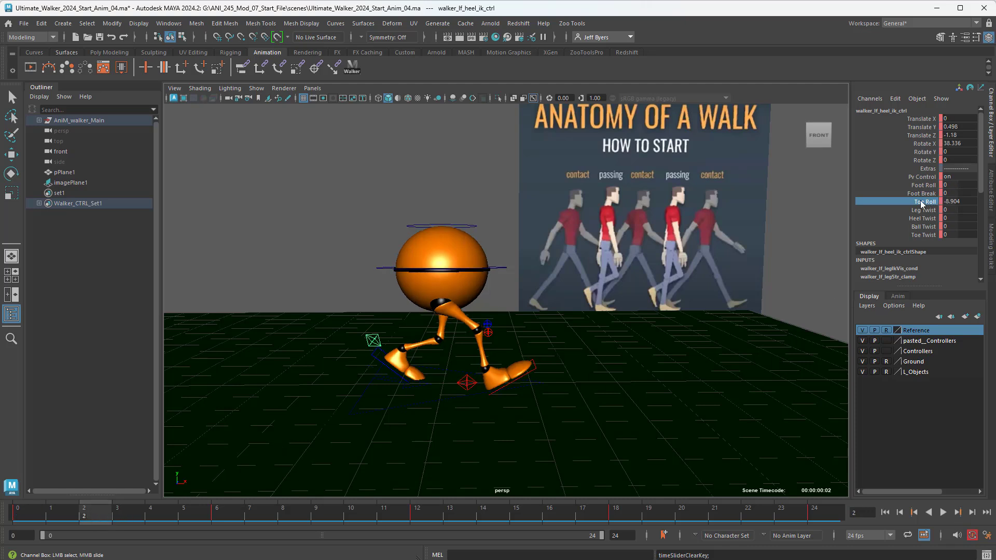
left_click(959, 201)
left_click(17, 518)
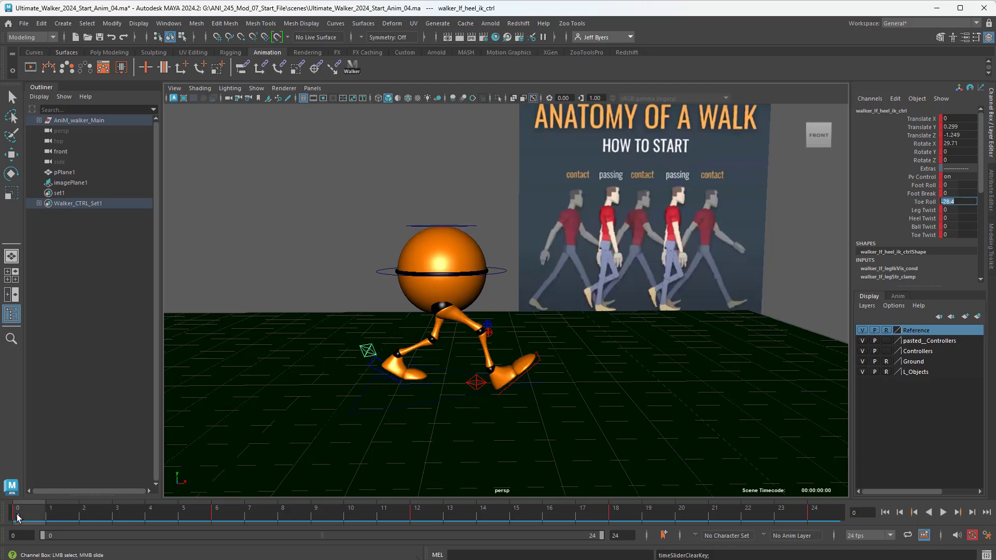
left_click(88, 521)
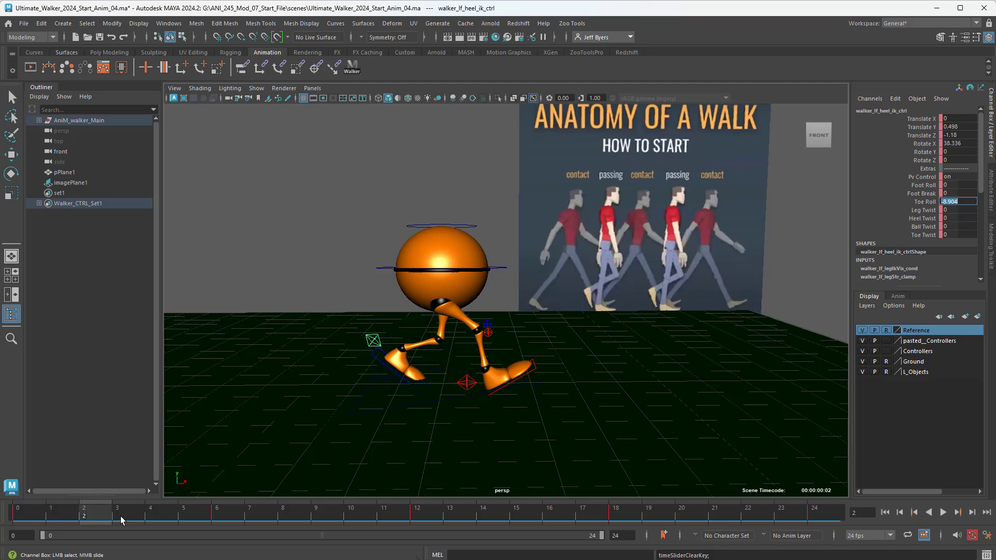
left_click(959, 201)
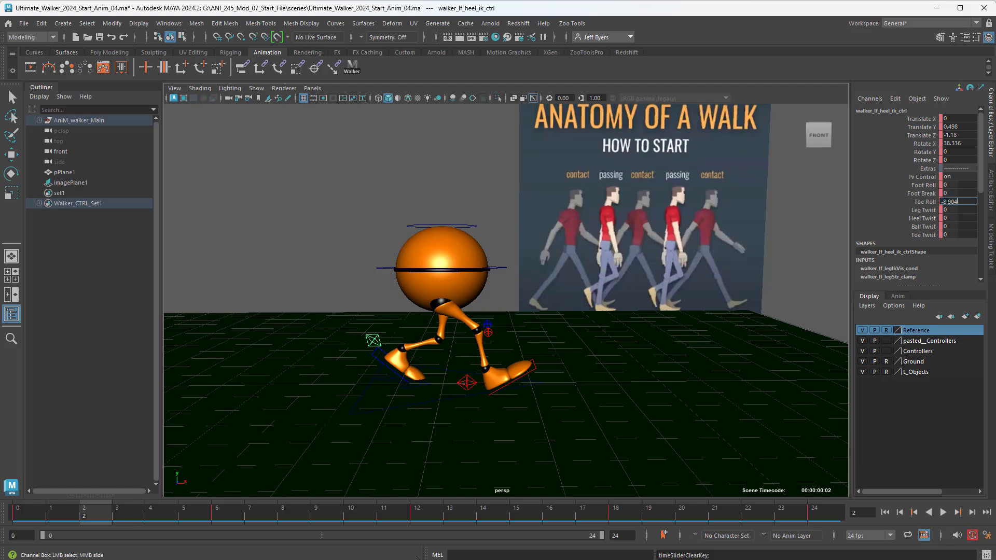
left_click(944, 202)
type("8")
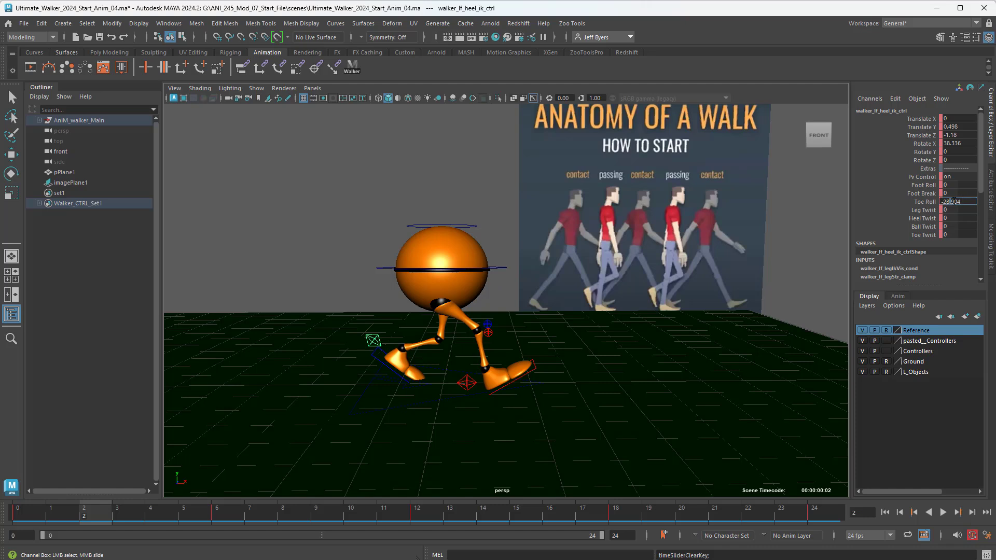
left_click_drag(953, 201, 958, 202)
key("Return")
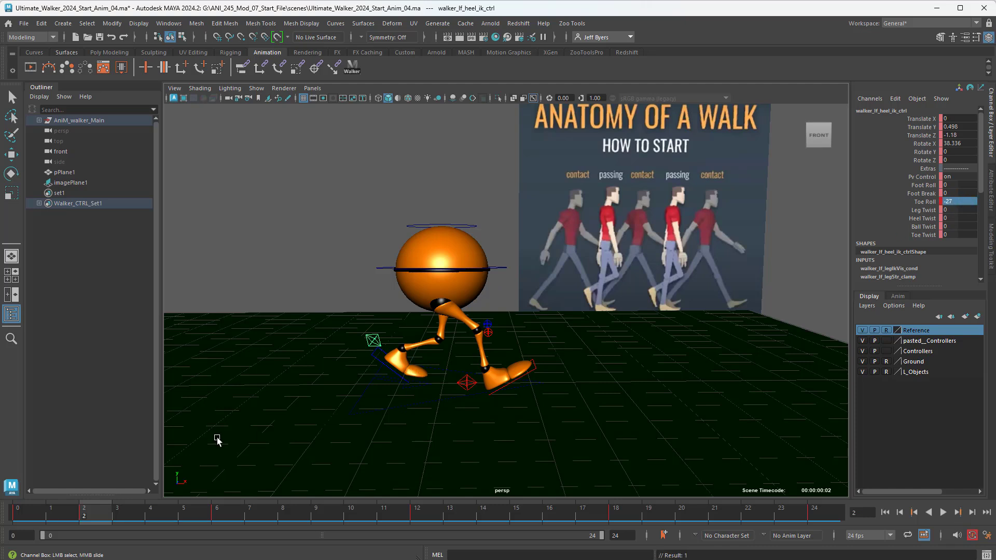
Key the left heel control's Toe Roll at frame 2 and check the foot motion from frame 0 in playback
left_click(922, 203)
right_click(923, 203)
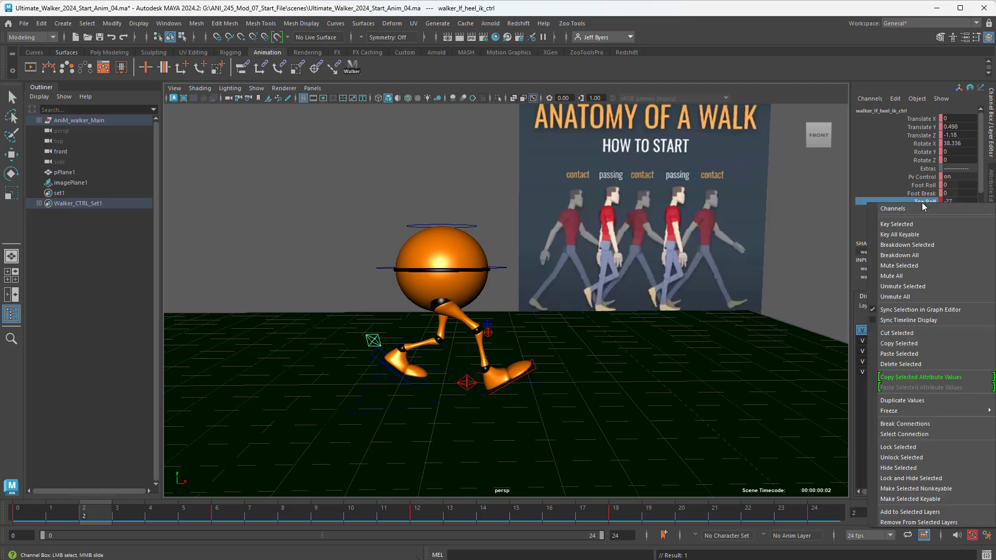
left_click(908, 223)
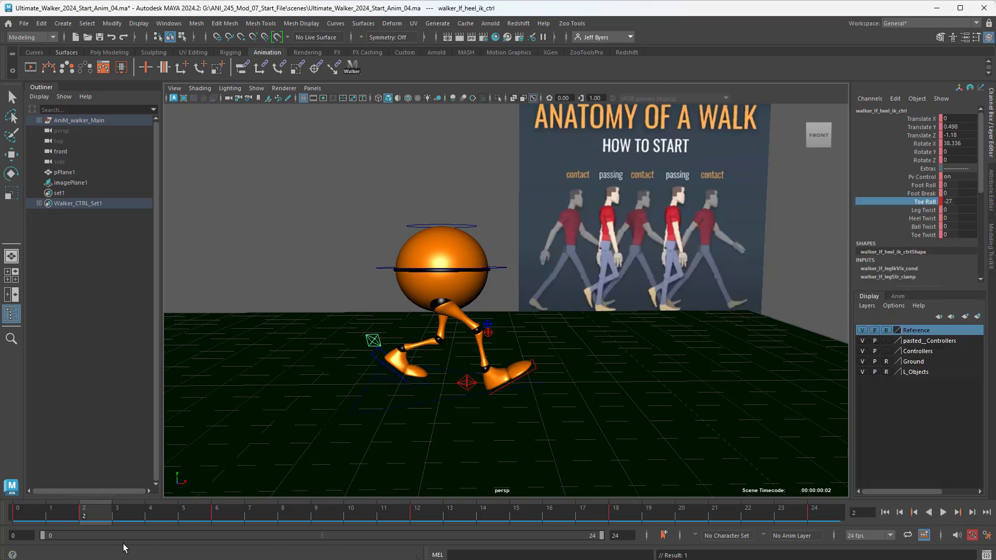
key("alt+v")
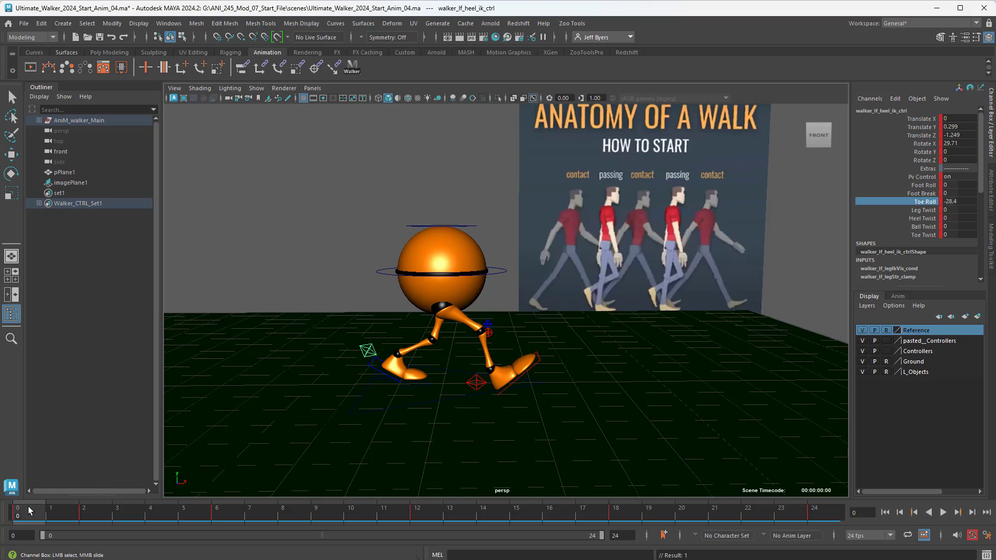
left_click(52, 511)
mouse_move(70, 511)
left_mouse_down()
mouse_move(122, 513)
mouse_move(63, 513)
mouse_move(165, 520)
mouse_move(86, 514)
left_mouse_up()
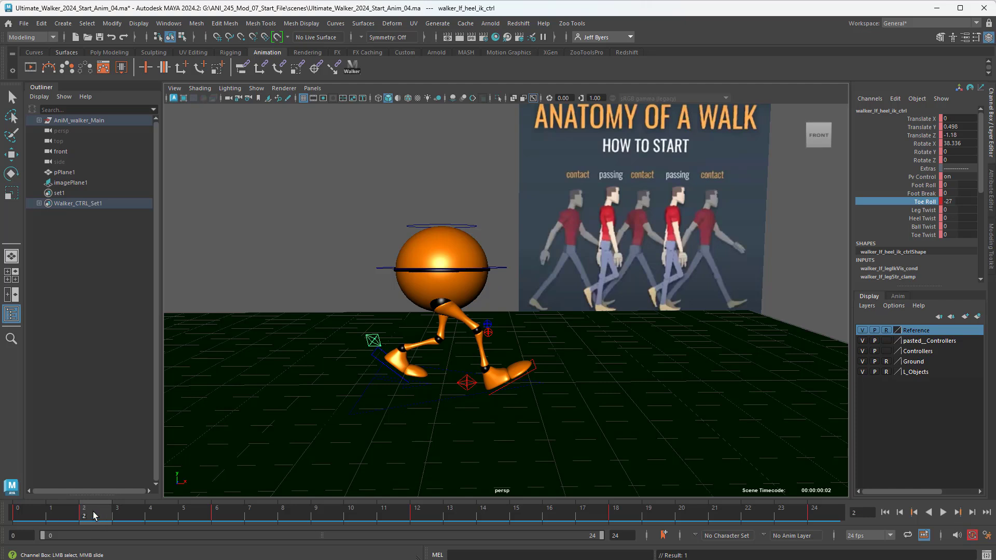
key("alt+v")
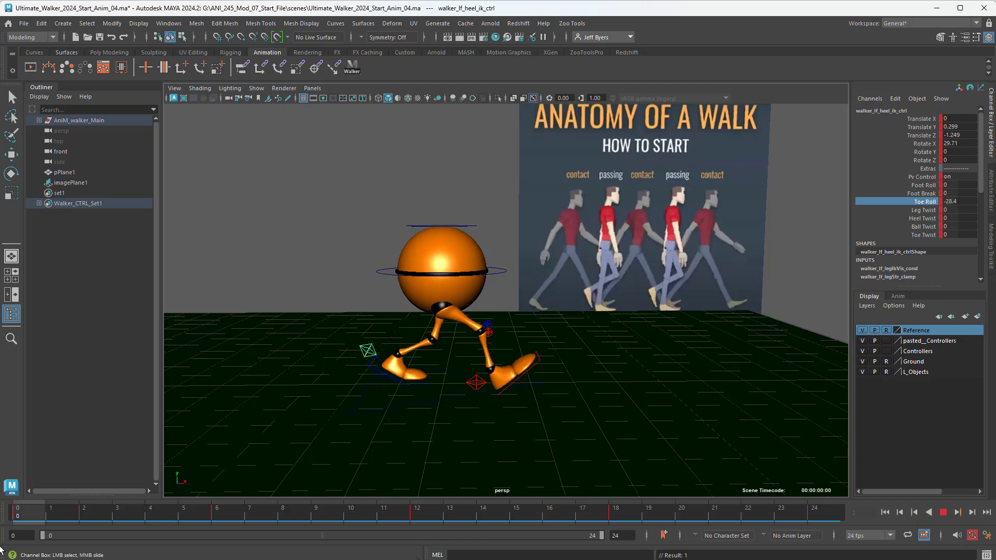
key("Escape")
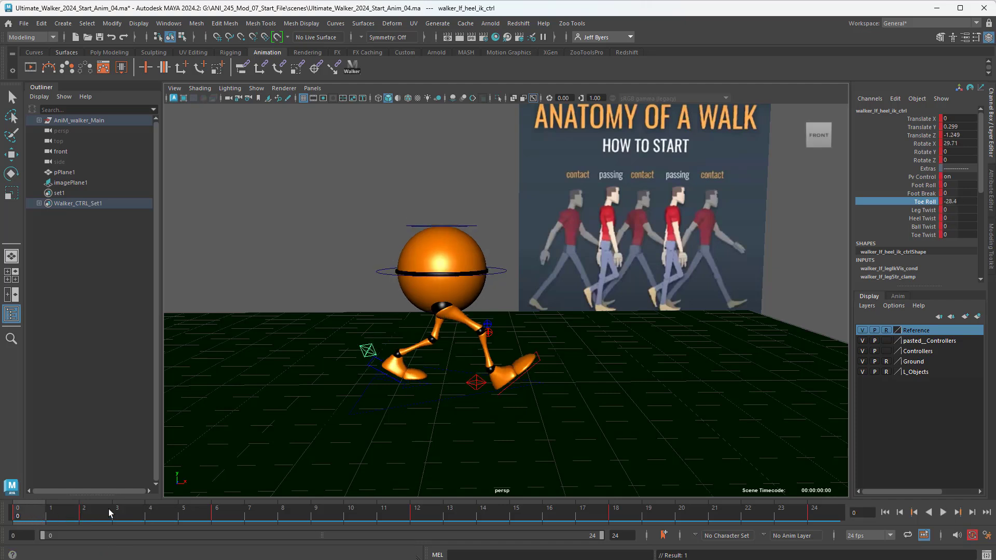
Set the left heel control's Toe Roll to 27 at frame 3 and compare the pose with frame 0
left_click_drag(85, 514, 132, 512)
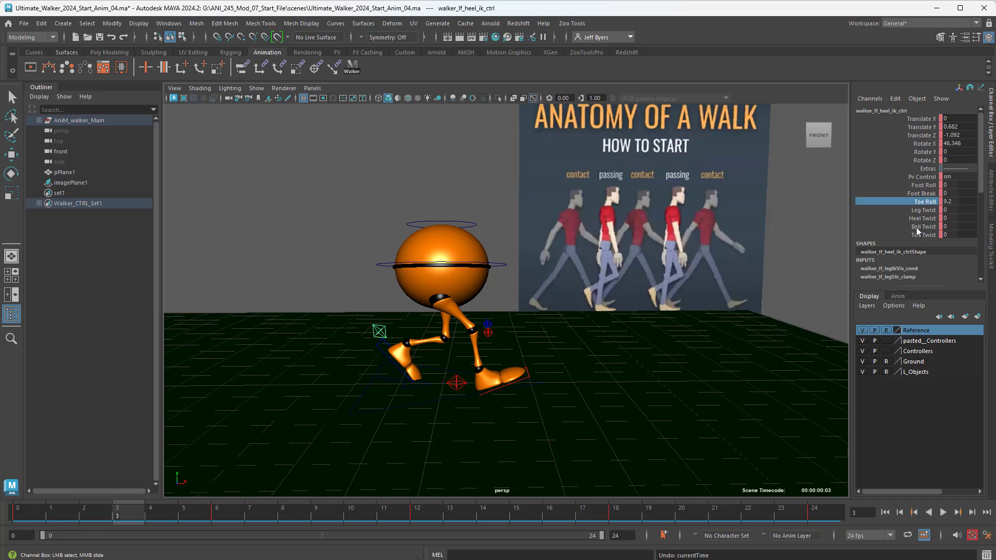
double_click(957, 201)
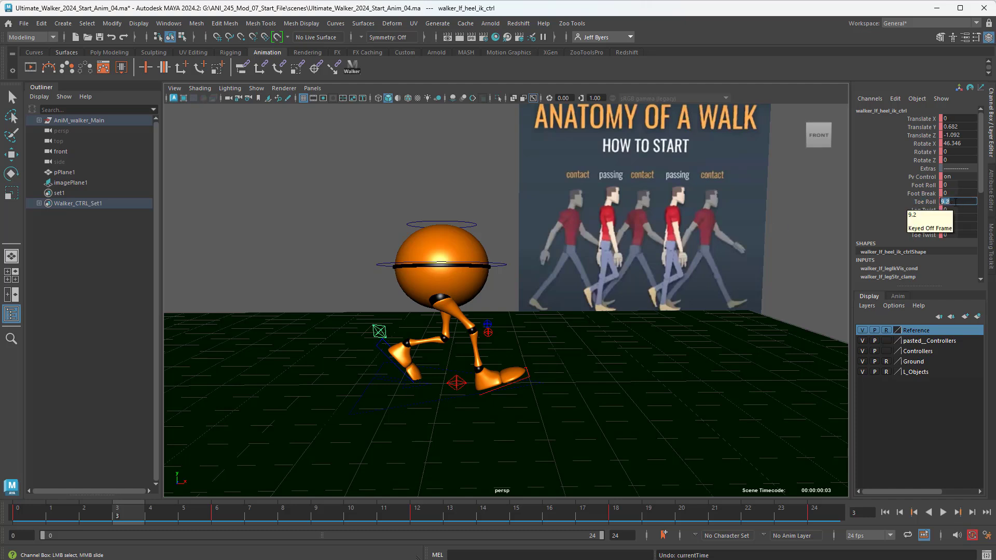
key("Return")
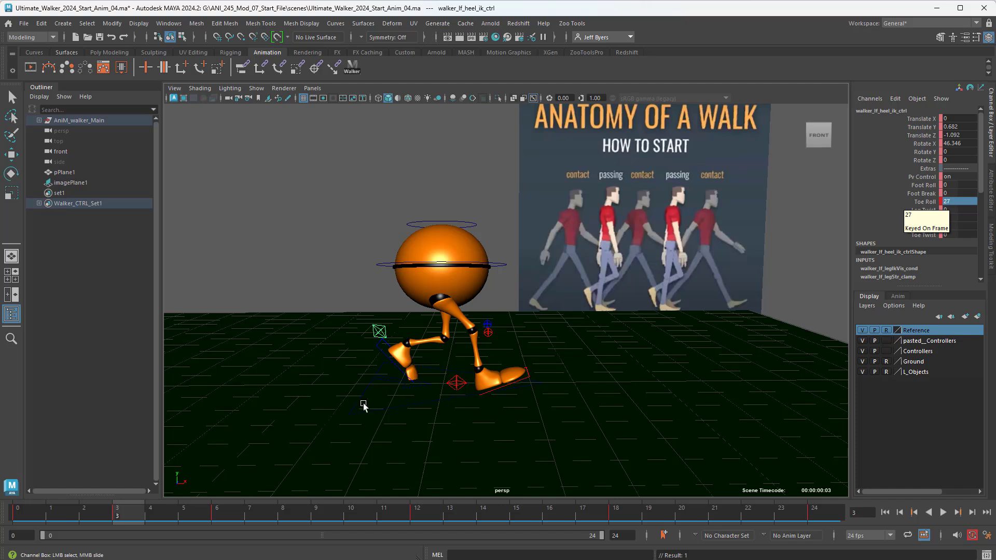
left_click(19, 517)
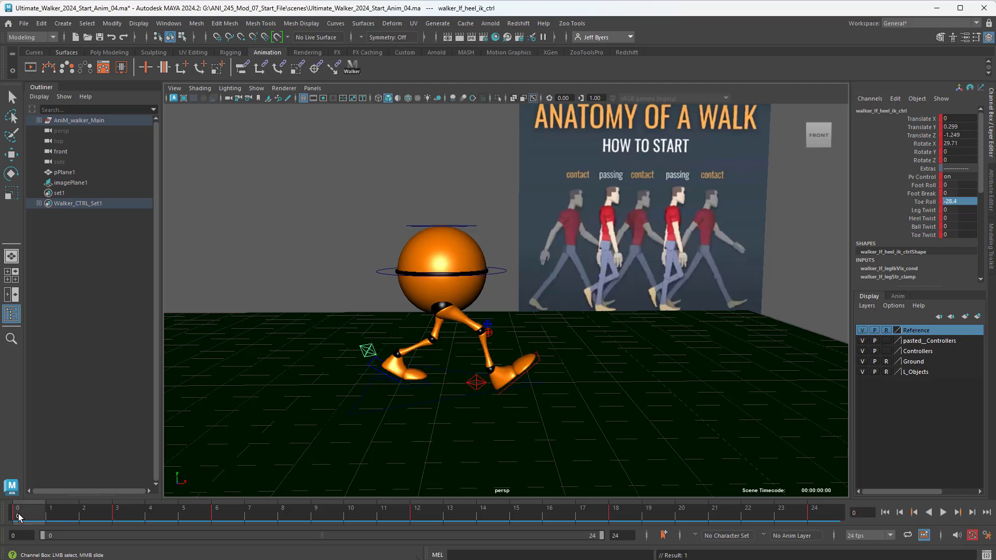
left_click(118, 517)
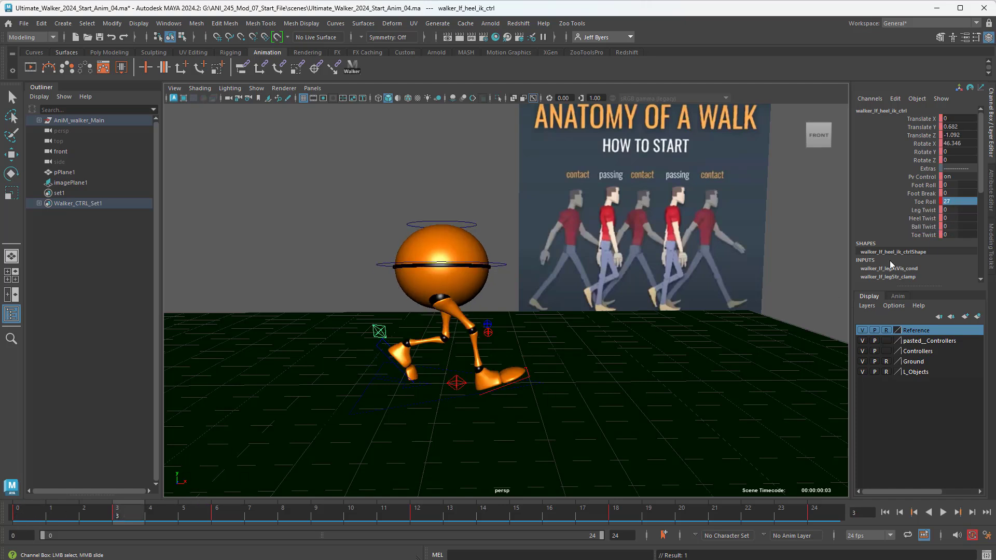
Try -27 for the left heel control's Toe Roll at frame 3, settle on -20, and key that channel
double_click(954, 202)
type("-27")
key("Return")
double_click(958, 203)
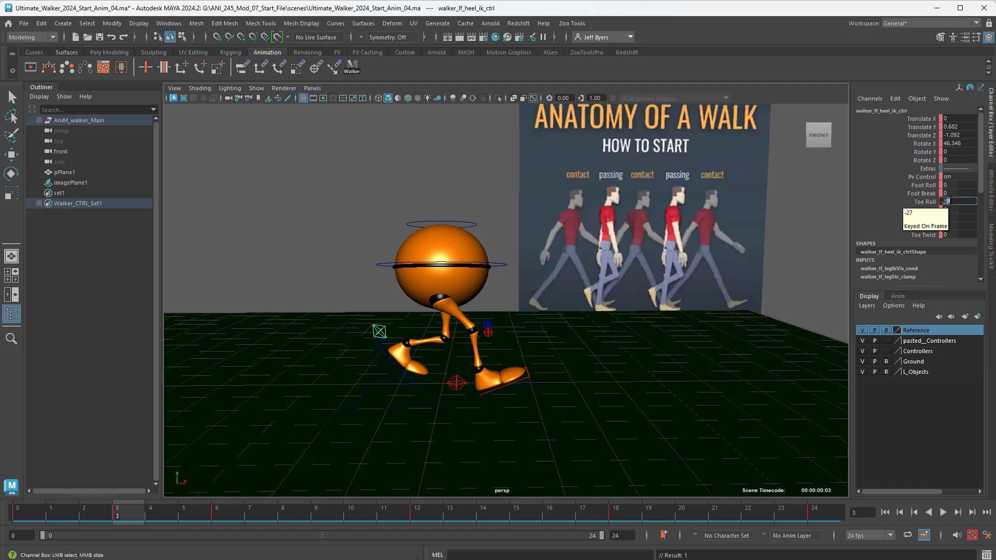
type("0")
key("Return")
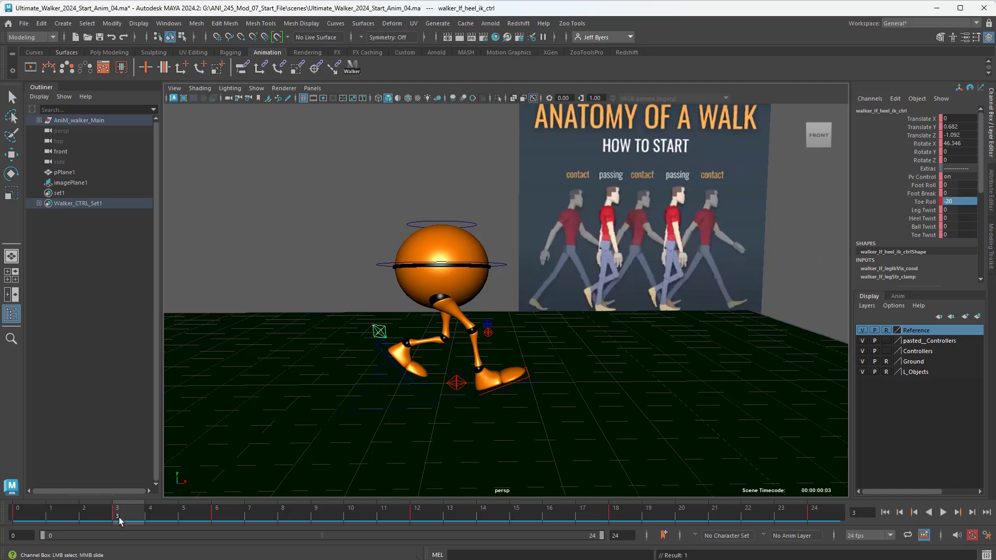
right_click(926, 201)
left_click(900, 223)
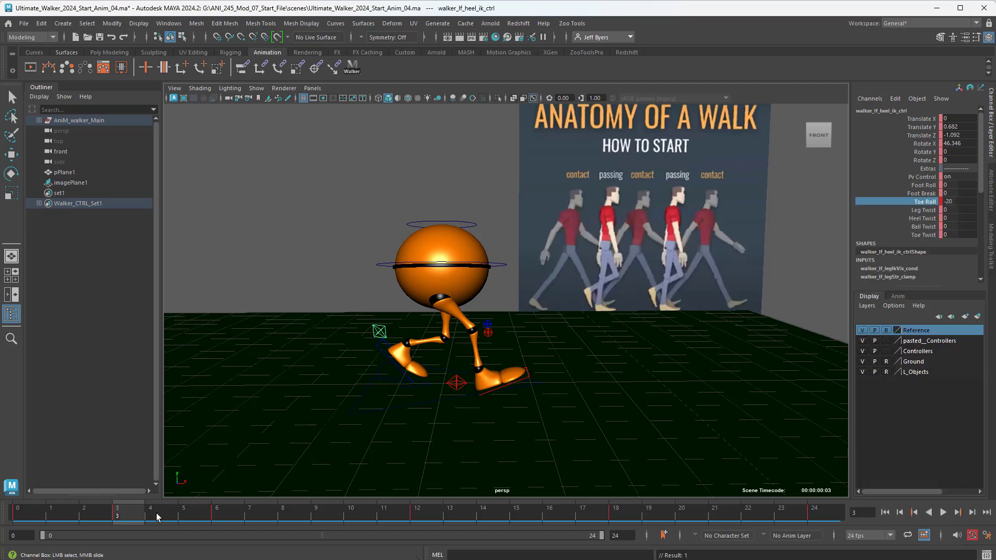
Check the foot motion up to frame 6, reduce the left heel control's Toe Roll there to 33.4, and replay
key("alt+v")
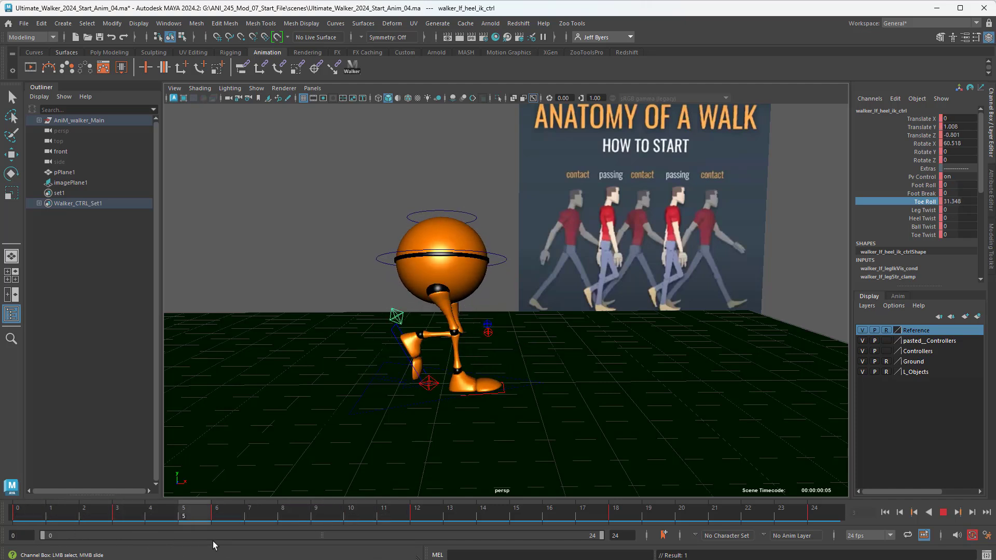
key("Escape")
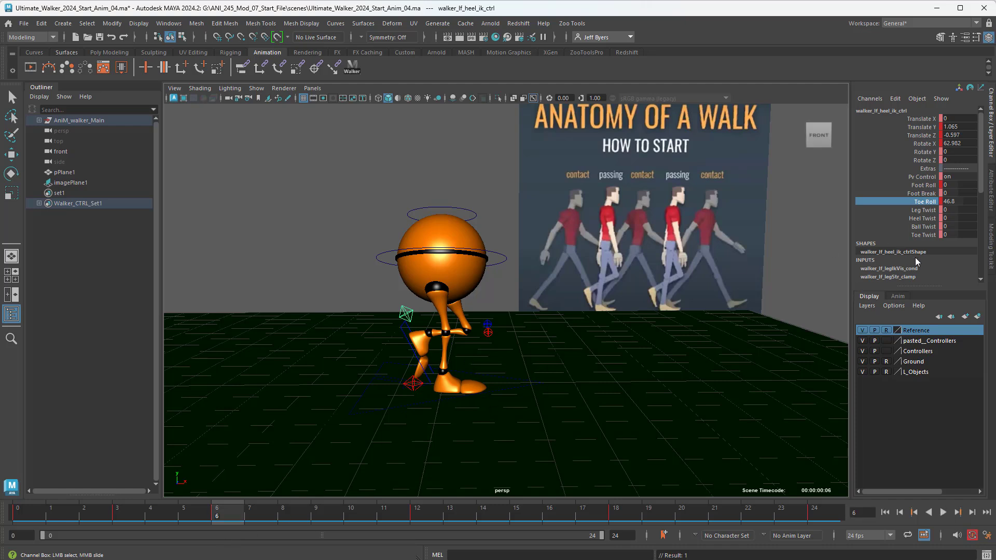
middle_click_drag(558, 308, 478, 314)
key("alt+v")
Lower the left heel control's Toe Roll to -35.7 at frame 15 and check the foot plant in playback
left_click_drag(105, 502, 246, 522)
left_click_drag(300, 528, 514, 527)
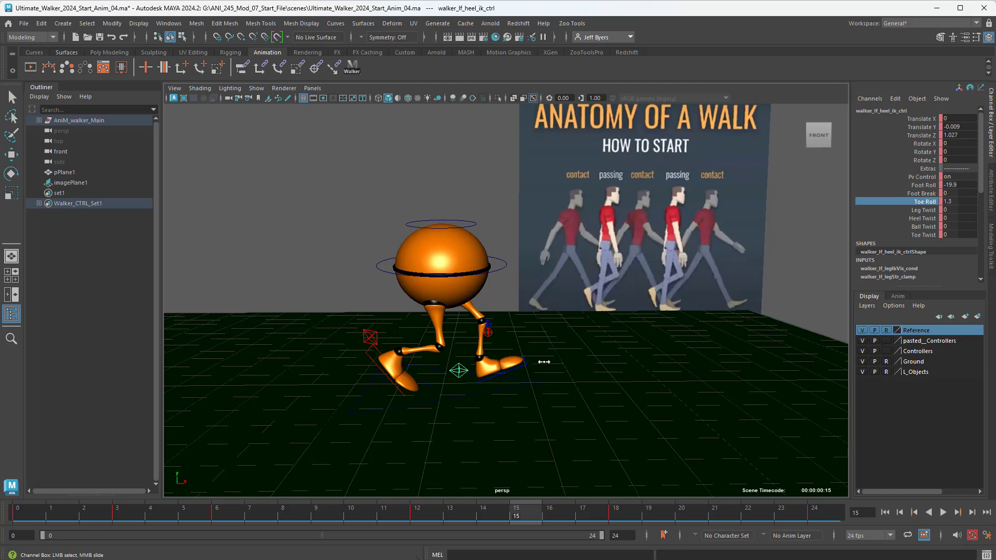
middle_click_drag(544, 361, 357, 366)
key("alt+v")
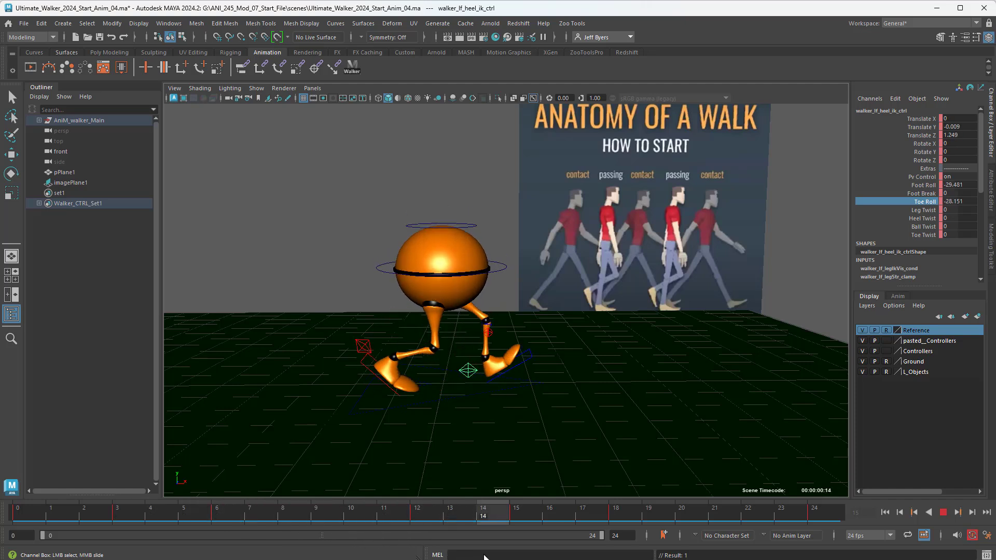
left_click_drag(387, 512, 311, 522)
left_click_drag(497, 553, 406, 558)
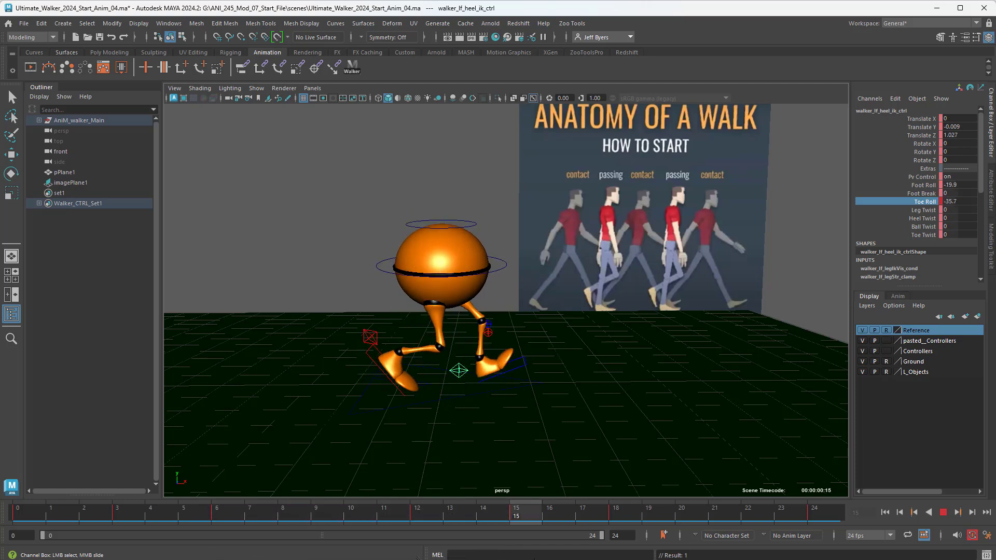
Review the walk from frame 0 to the passing pose at frame 6 in the front view, beside the reference image
left_click_drag(679, 516, 31, 522)
key("space")
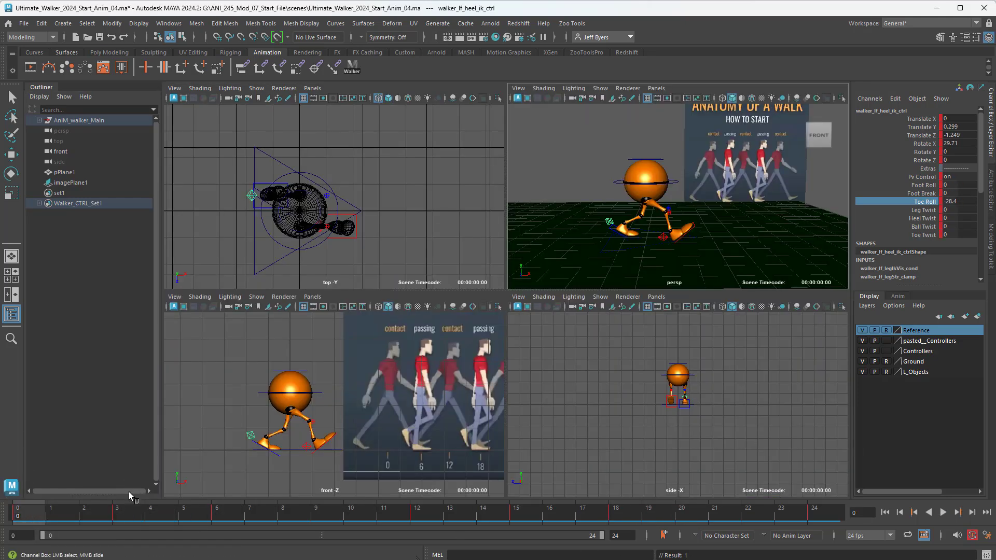
key("space")
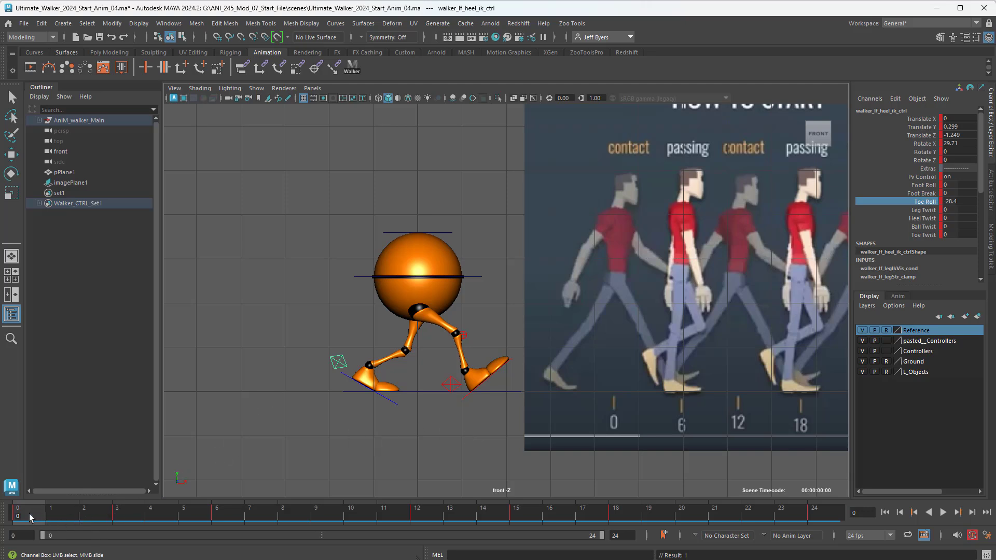
key("alt+v")
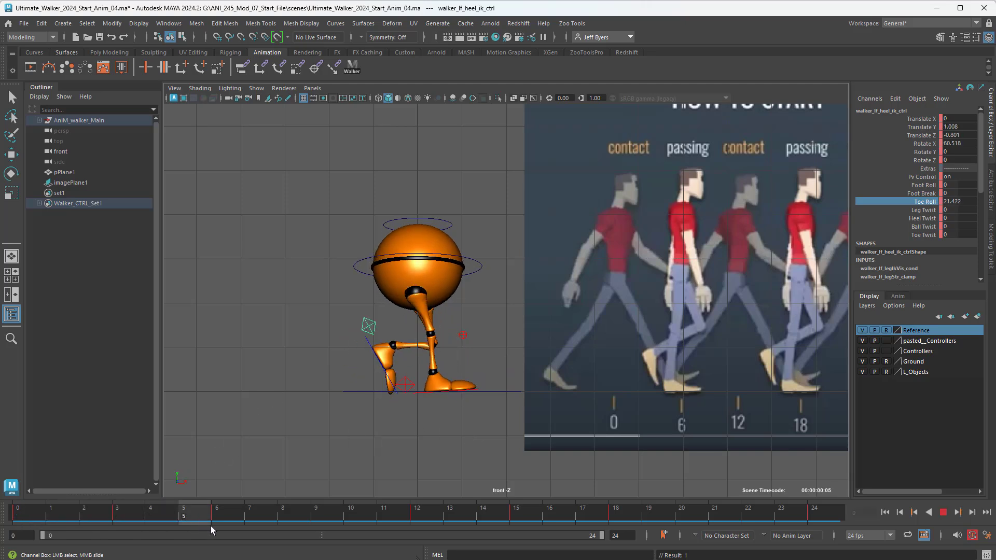
key("alt+v")
key("alt+shift+v")
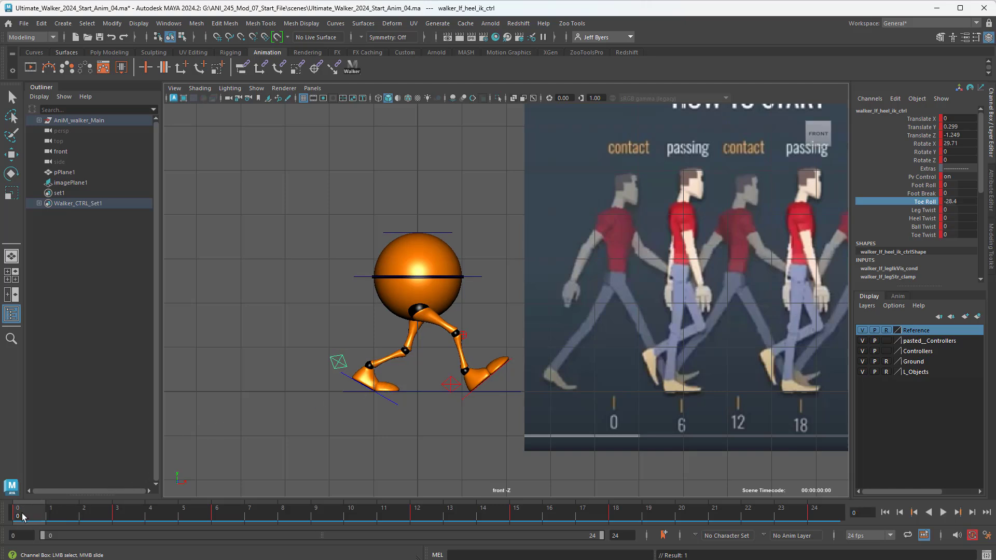
key("alt+v")
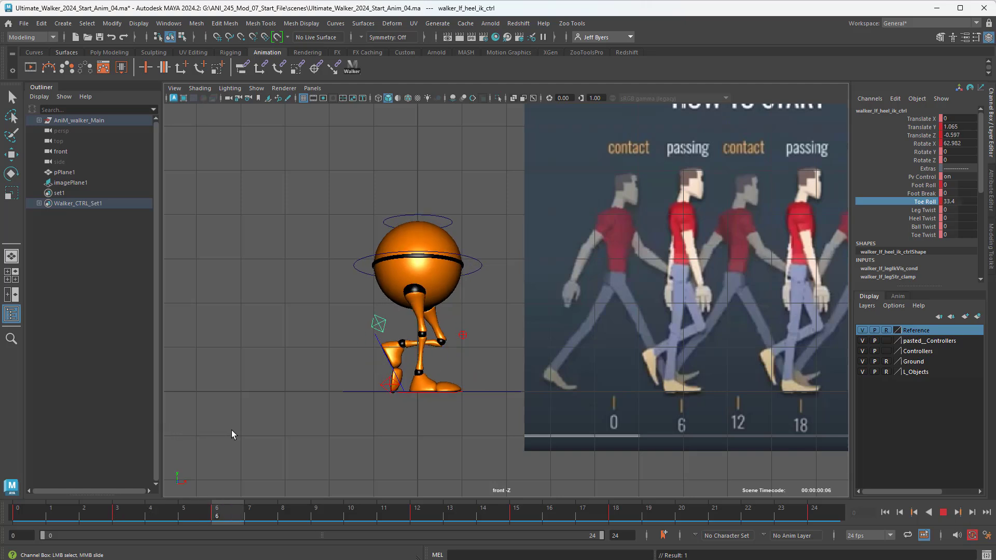
key("Escape")
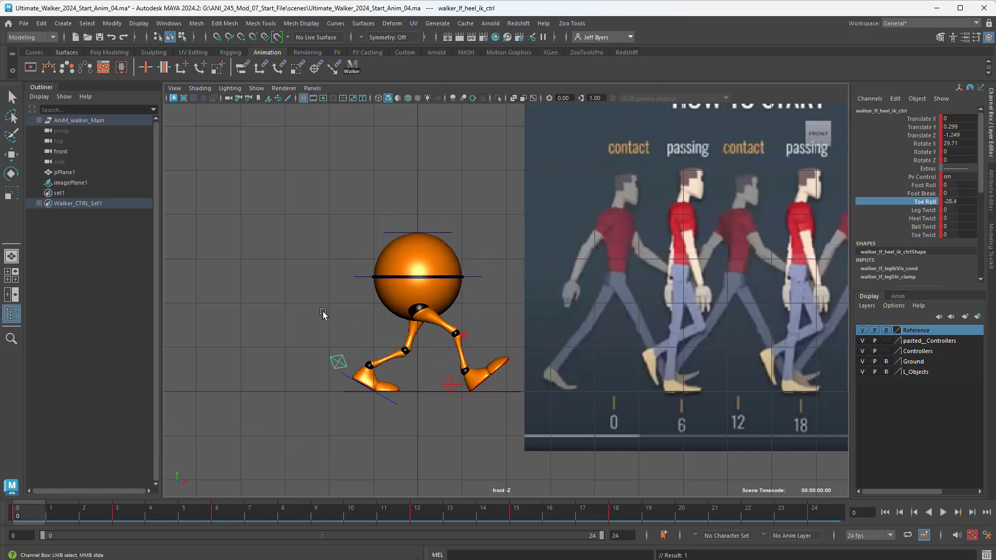
Raise the left heel control at frame 6 to a Translate Y of 1.123
left_click(115, 517)
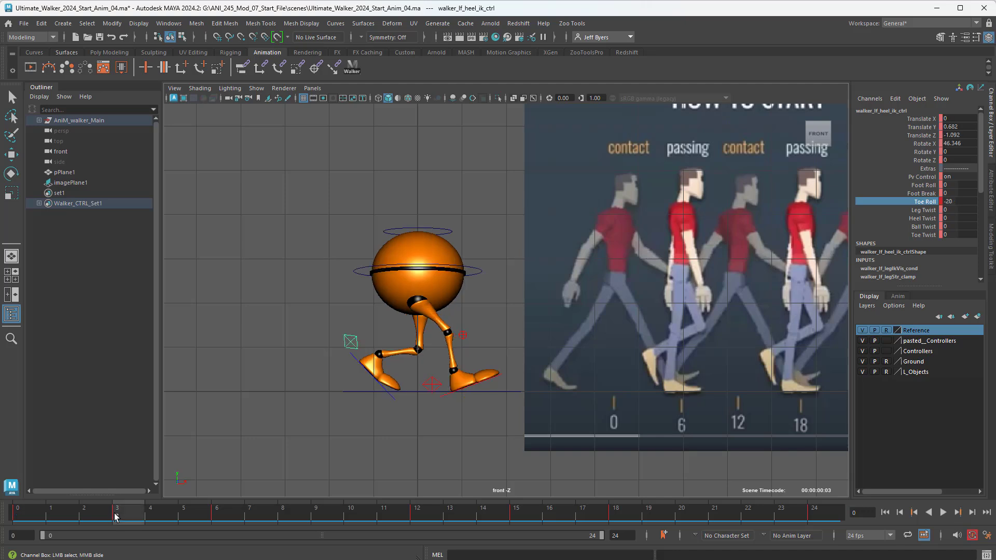
left_click(215, 518)
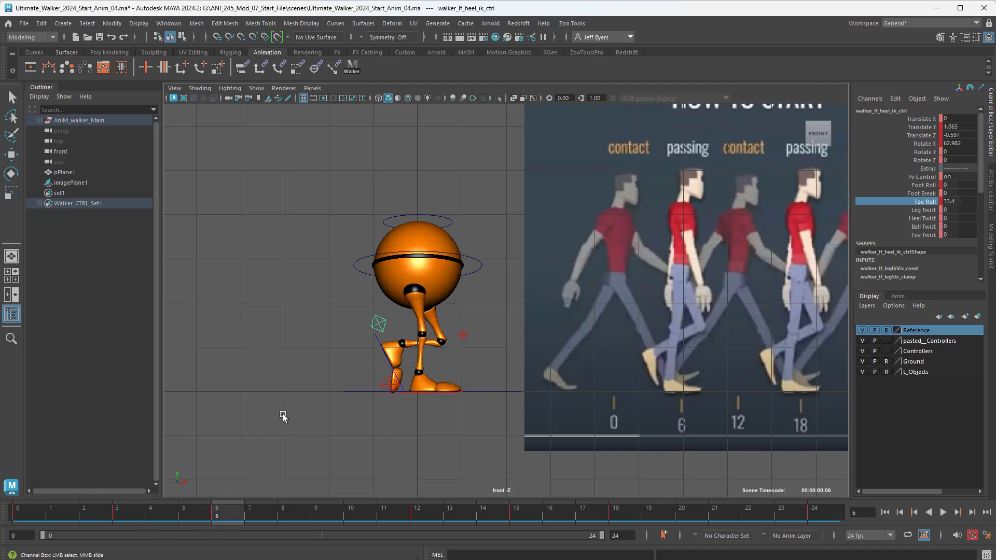
key("w")
left_click_drag(381, 300, 382, 297)
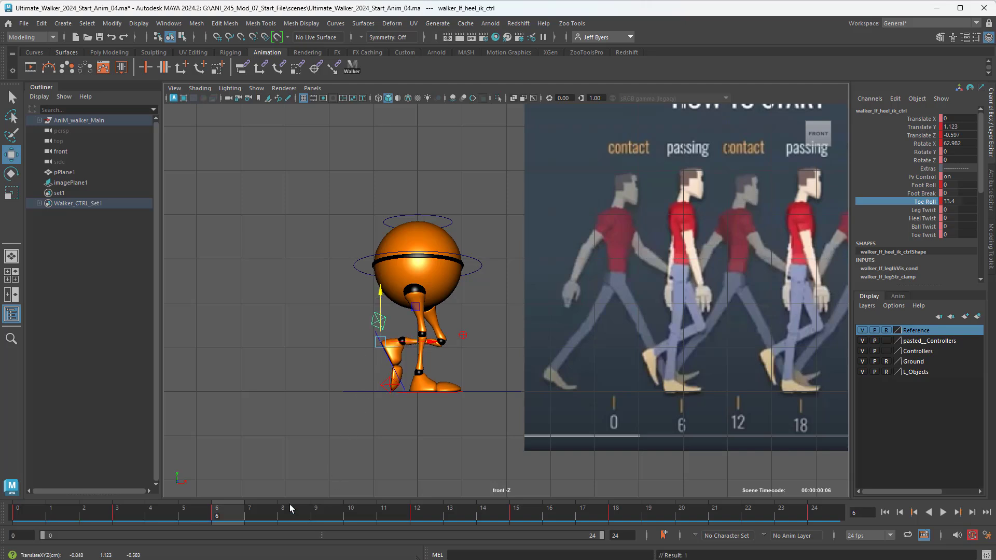
Review the full walk cycle from frame 0 to 24 in playback from the front view
left_click(14, 514)
left_click_drag(14, 514, 815, 539)
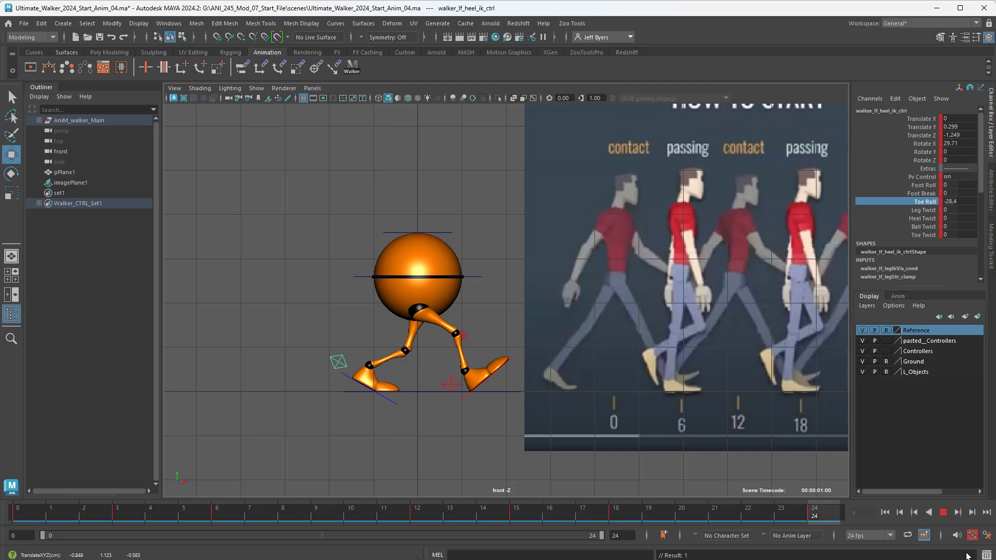
left_click_drag(968, 557, 967, 553)
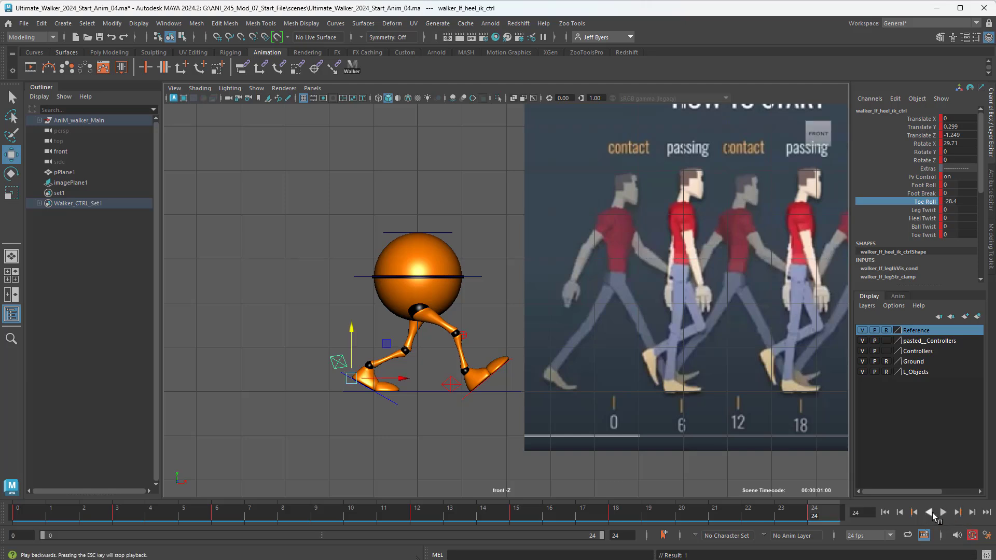
left_click(943, 512)
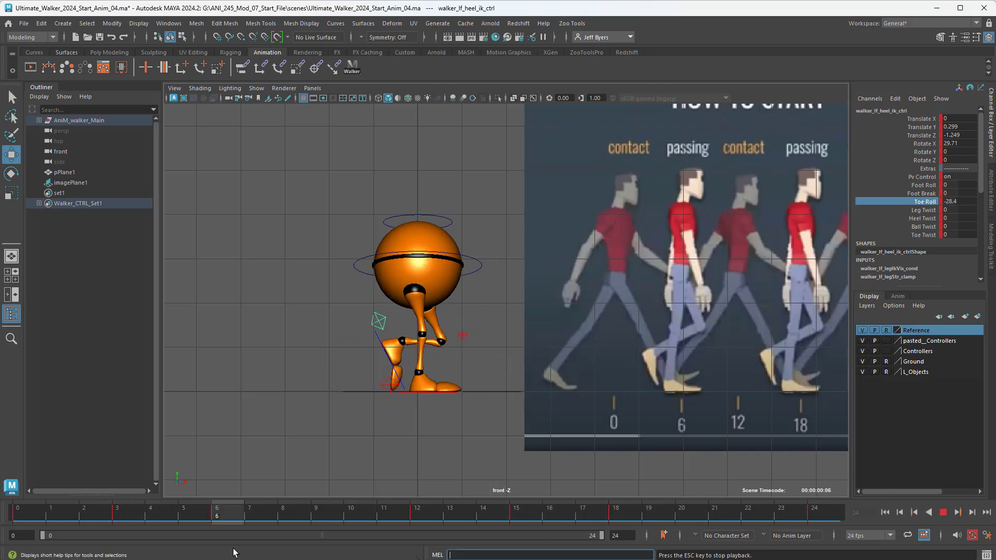
left_click(943, 512)
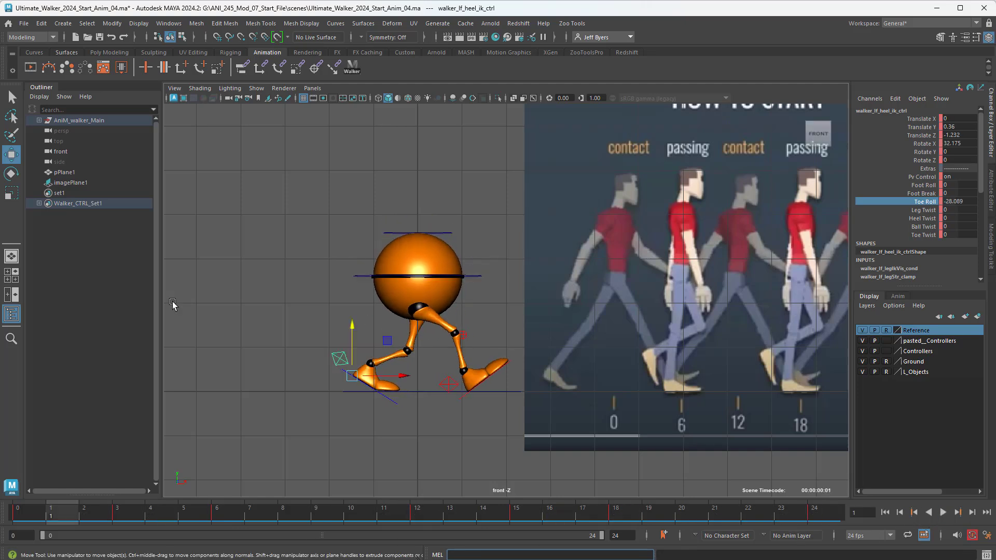
Set the left heel control's Toe Roll to -23.4 at frame 14
left_click_drag(68, 509, 45, 516)
left_click_drag(45, 514, 127, 516)
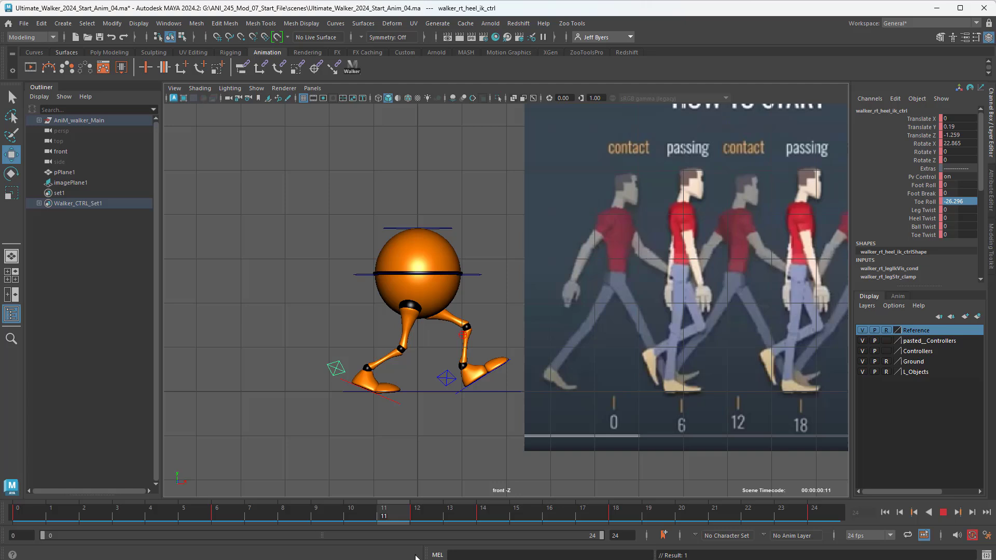
left_click_drag(416, 555, 494, 524)
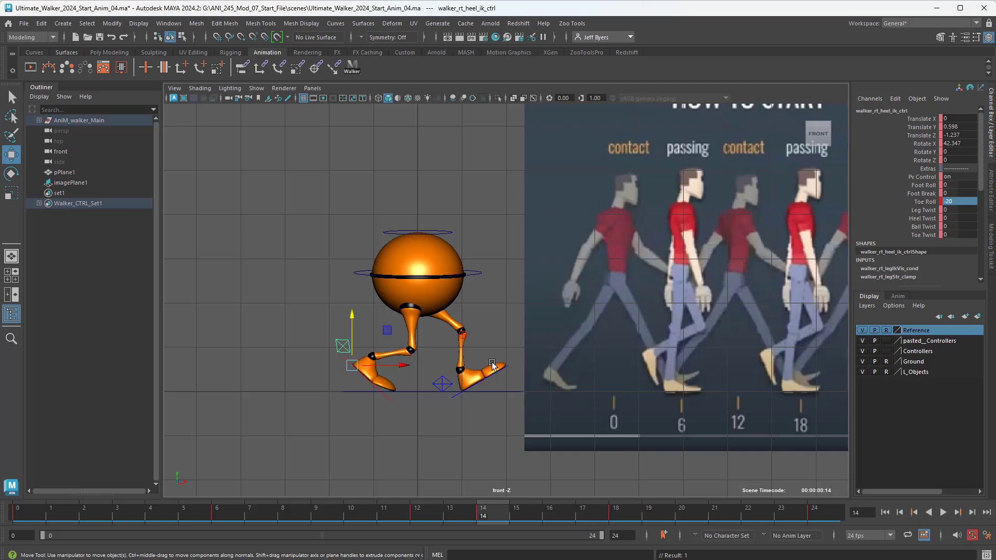
left_click(445, 382)
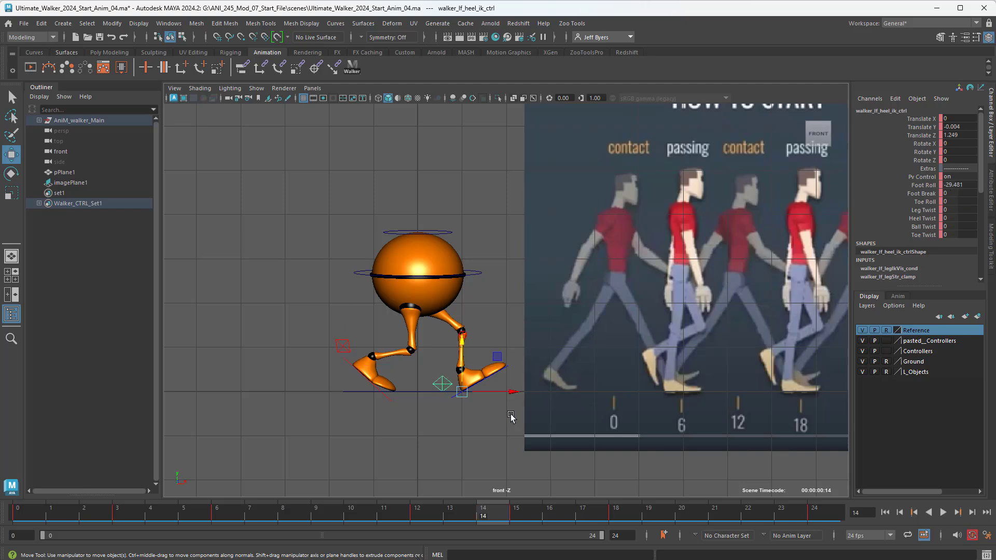
middle_click_drag(436, 412, 459, 411)
key("ctrl+z")
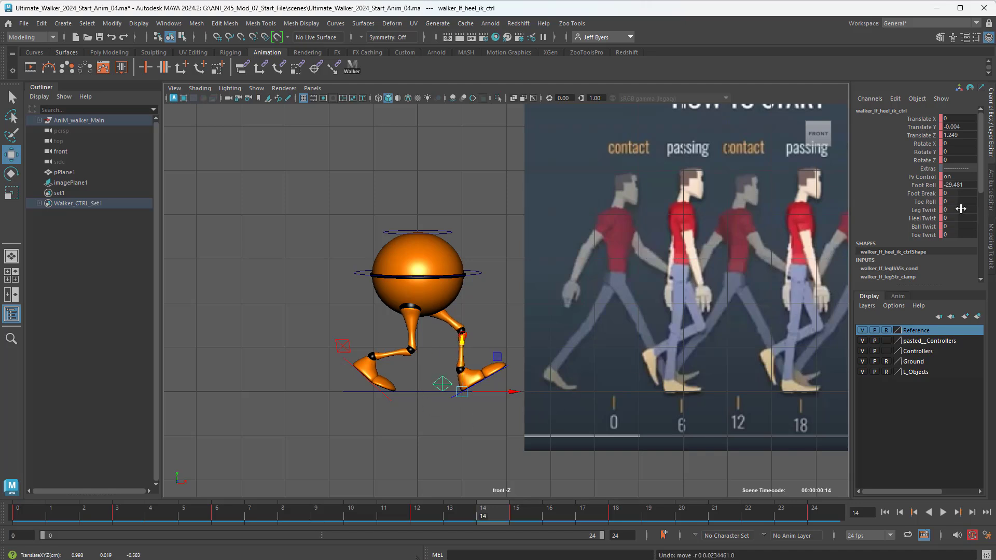
left_click(934, 204)
middle_click_drag(471, 410, 410, 417)
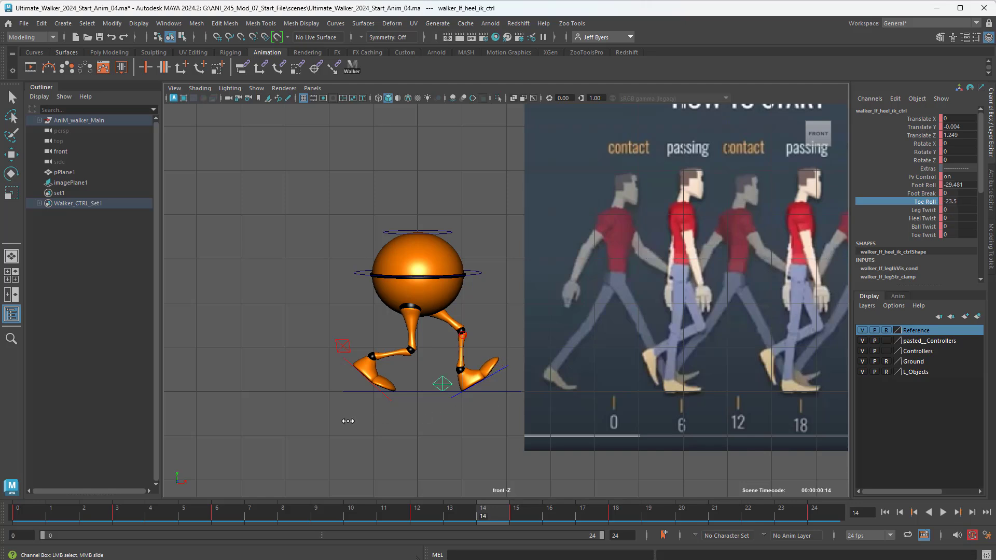
middle_click_drag(348, 422, 351, 431)
Delete the left heel control's key at frame 15 and check the foot plant in playback
left_click_drag(491, 514, 521, 515)
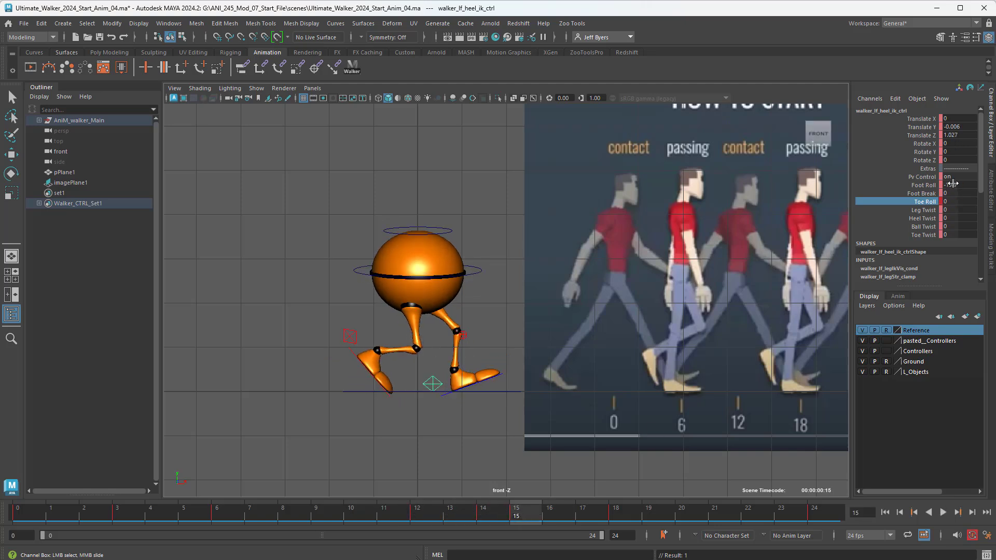
left_click_drag(516, 515, 496, 516)
left_click(515, 514)
right_click(517, 515)
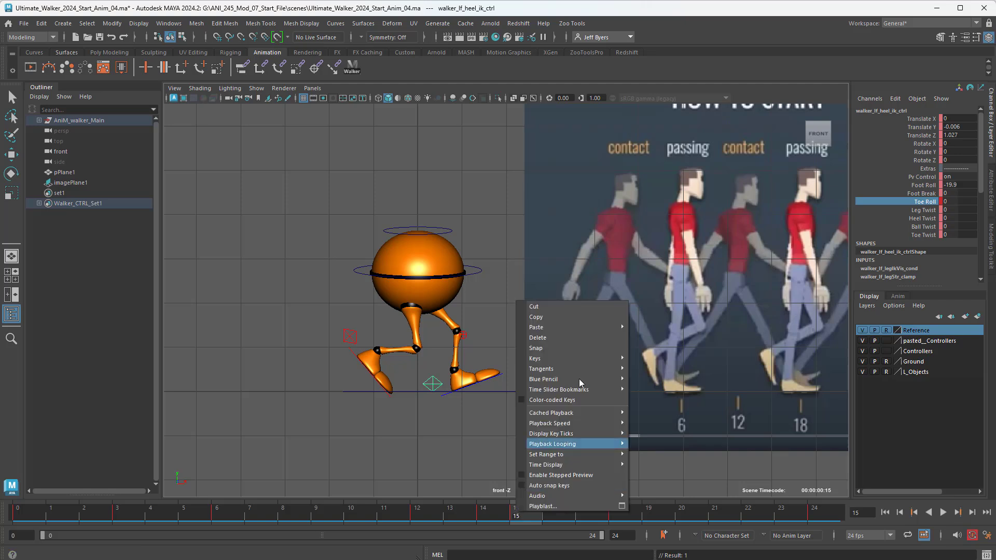
left_click(540, 345)
key("alt+v")
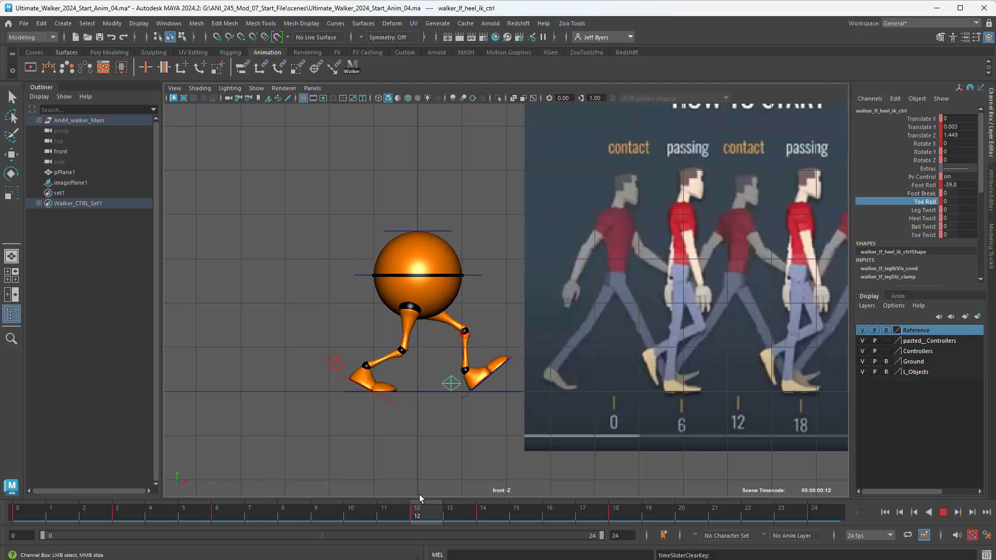
Set the left heel control's Toe Roll to -30 at frame 14 and review the foot plant in playback
left_click(424, 521)
mouse_move(424, 521)
left_mouse_down()
mouse_move(489, 520)
mouse_move(384, 521)
mouse_move(541, 524)
mouse_move(217, 519)
mouse_move(523, 528)
mouse_move(244, 488)
mouse_move(436, 512)
mouse_move(332, 519)
mouse_move(602, 532)
mouse_move(260, 524)
mouse_move(534, 532)
mouse_move(327, 524)
mouse_move(492, 525)
mouse_move(350, 523)
mouse_move(535, 536)
mouse_move(328, 515)
mouse_move(499, 531)
mouse_move(431, 524)
mouse_move(487, 528)
mouse_move(449, 517)
mouse_move(485, 516)
left_mouse_up()
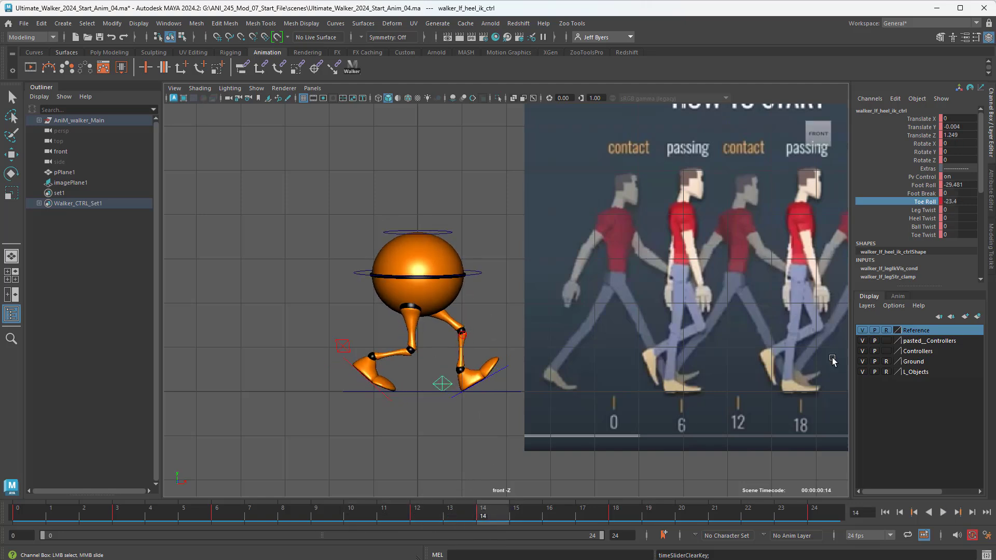
double_click(964, 202)
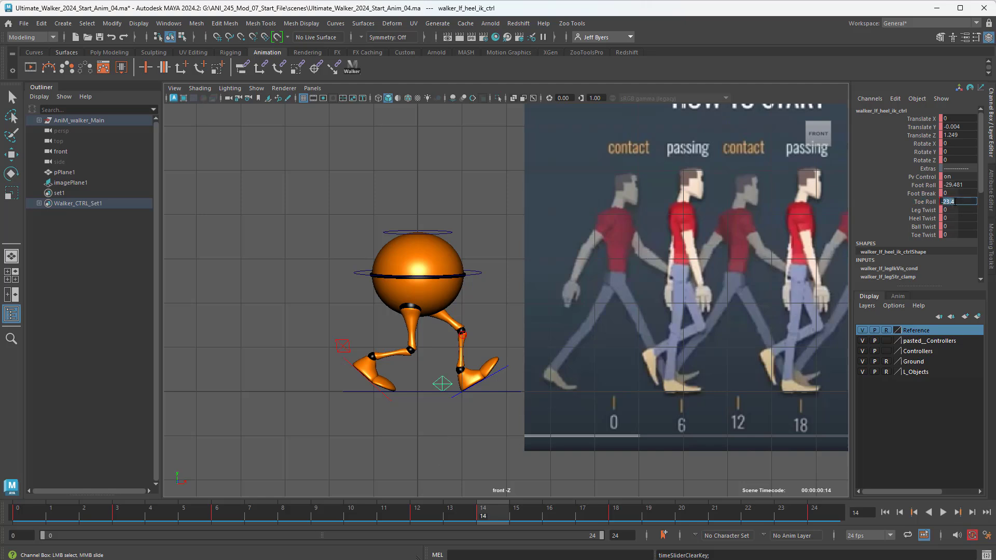
type("-3")
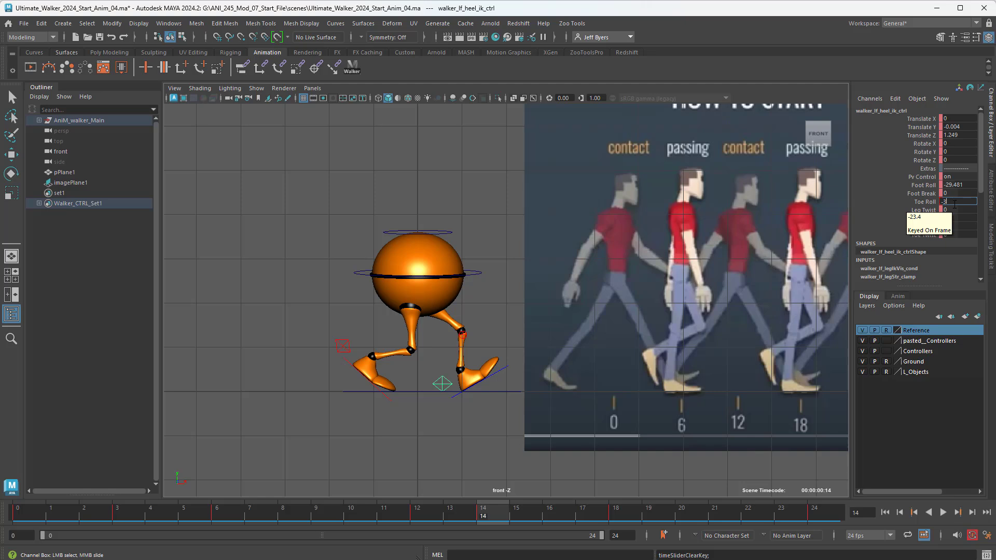
type("0")
key("Return")
key("alt+v")
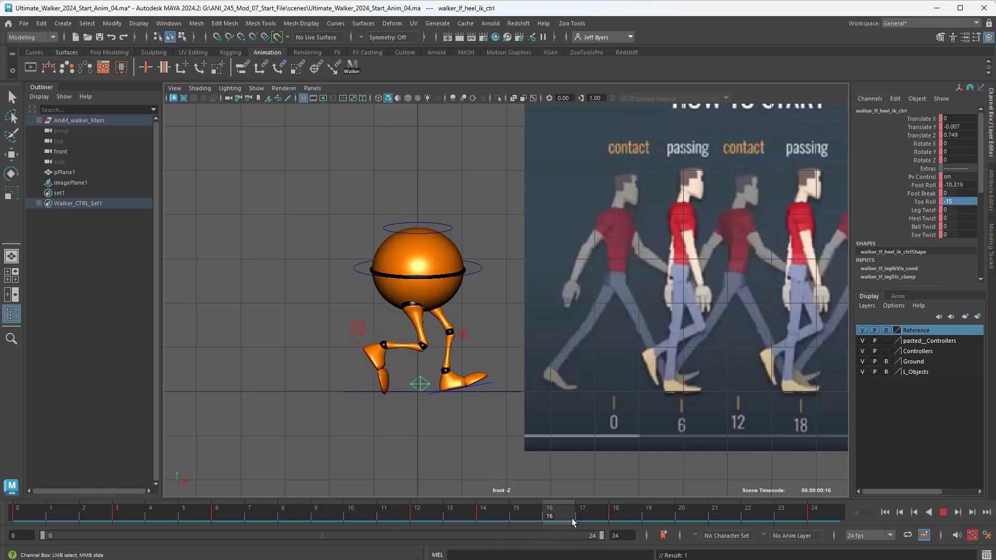
left_click_drag(460, 512, 518, 520)
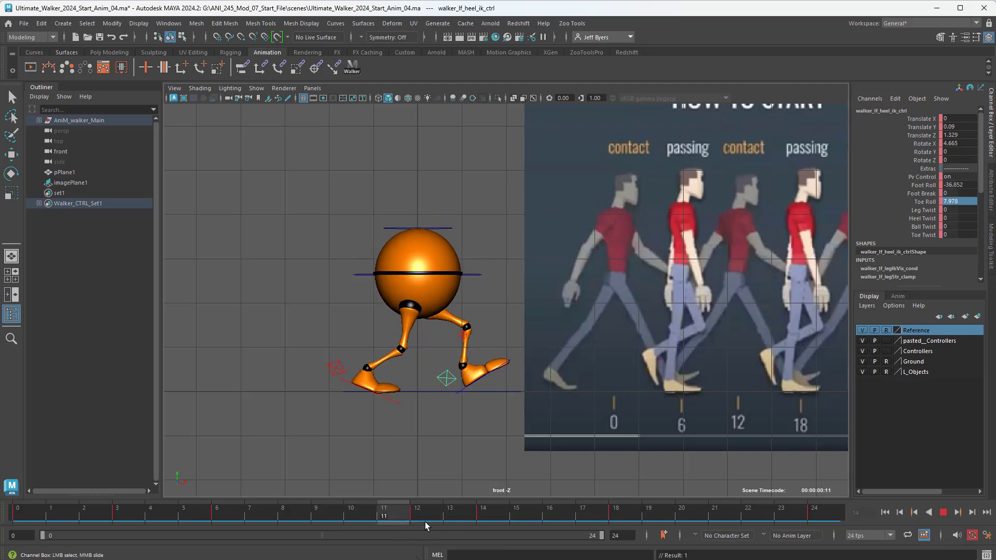
left_click_drag(511, 523, 393, 522)
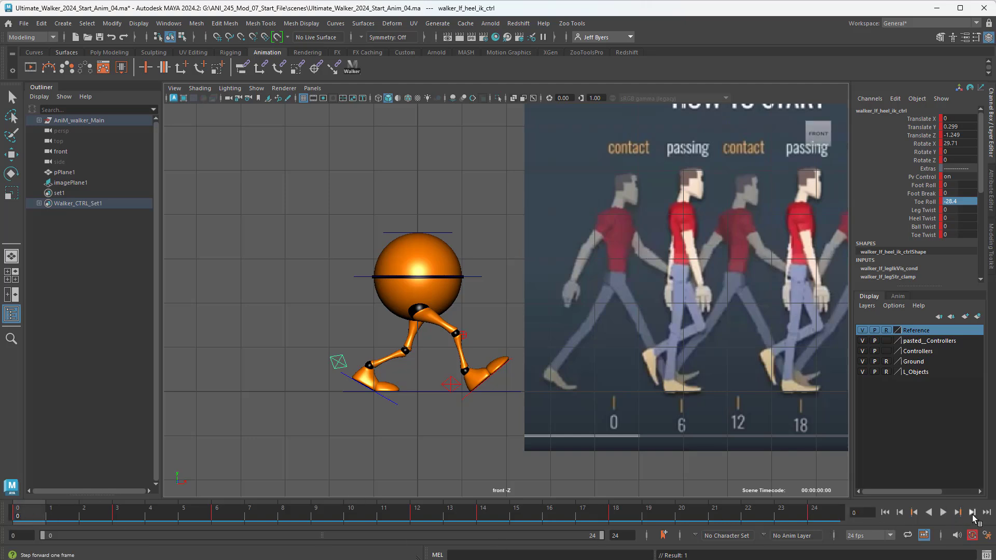
Set the right heel control's Toe Roll to -30 at frame 2 and scrub back to frame 0 to check it
left_click(972, 513)
left_click(972, 513)
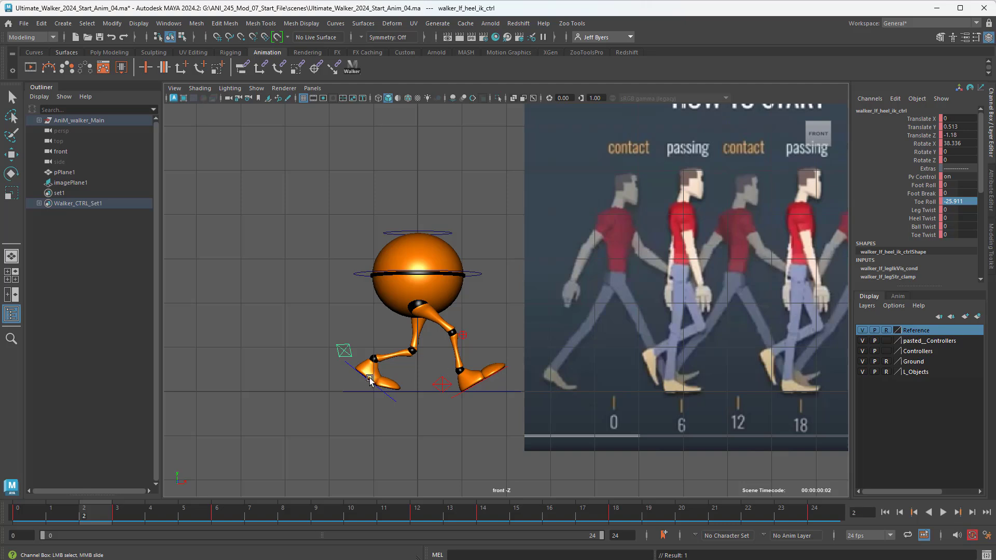
left_click(438, 383)
key("w")
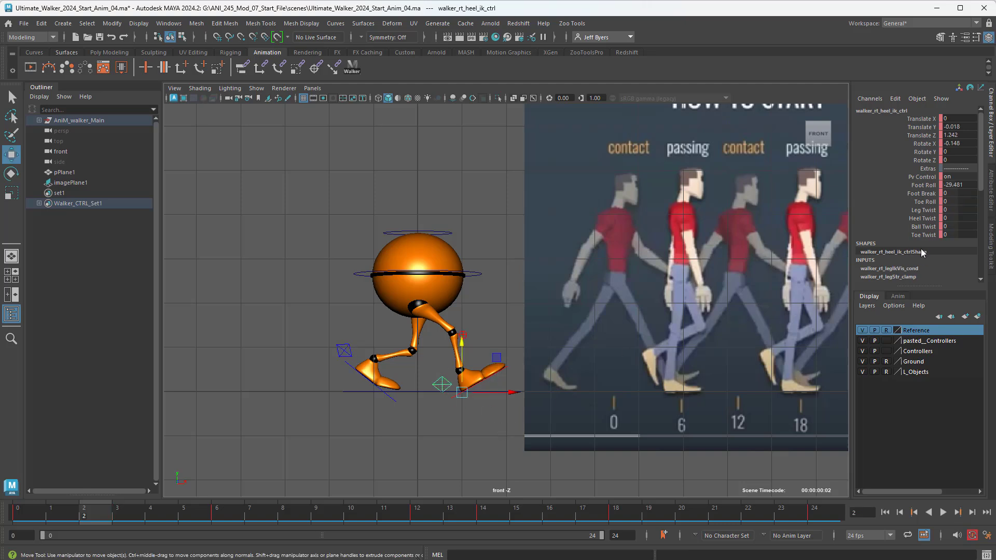
left_click(923, 202)
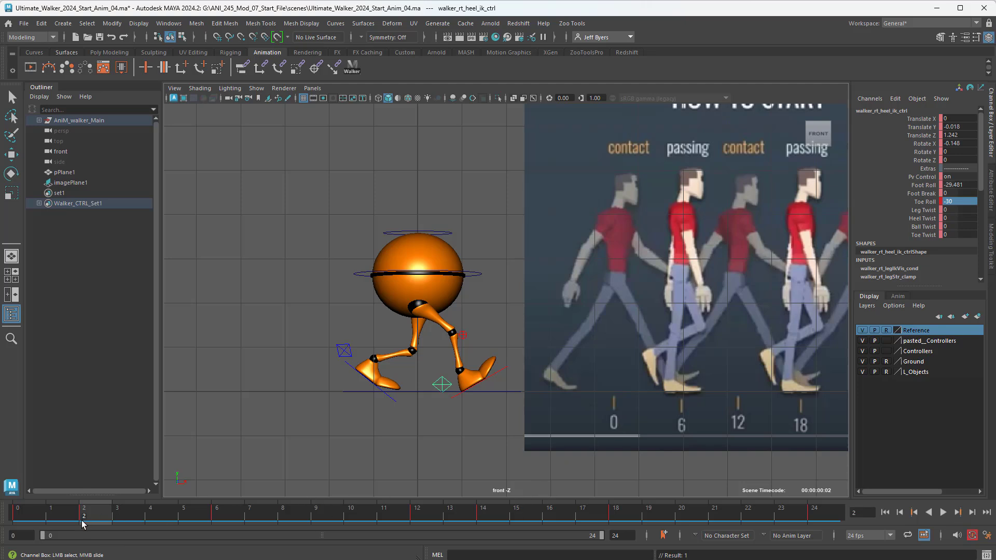
left_click_drag(81, 515, 16, 499)
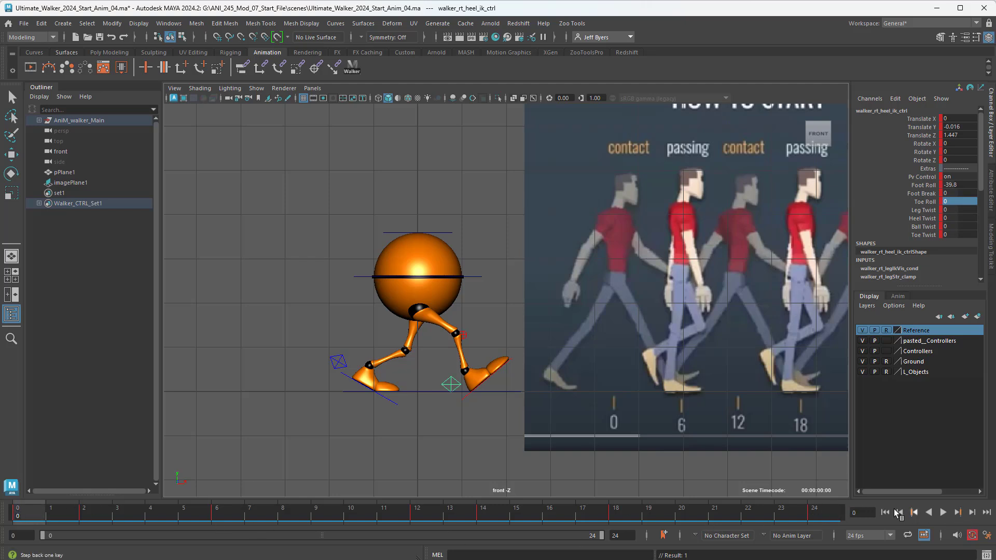
Step through the looping walk cycle frame by frame in the front view to examine both feet's planting and toe roll
left_click(972, 514)
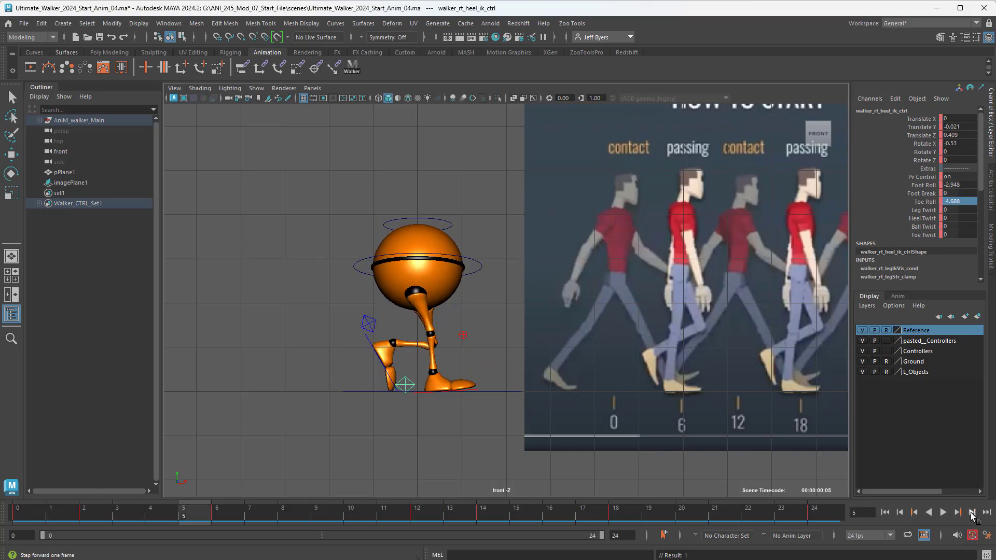
left_click(972, 514)
left_click(972, 513)
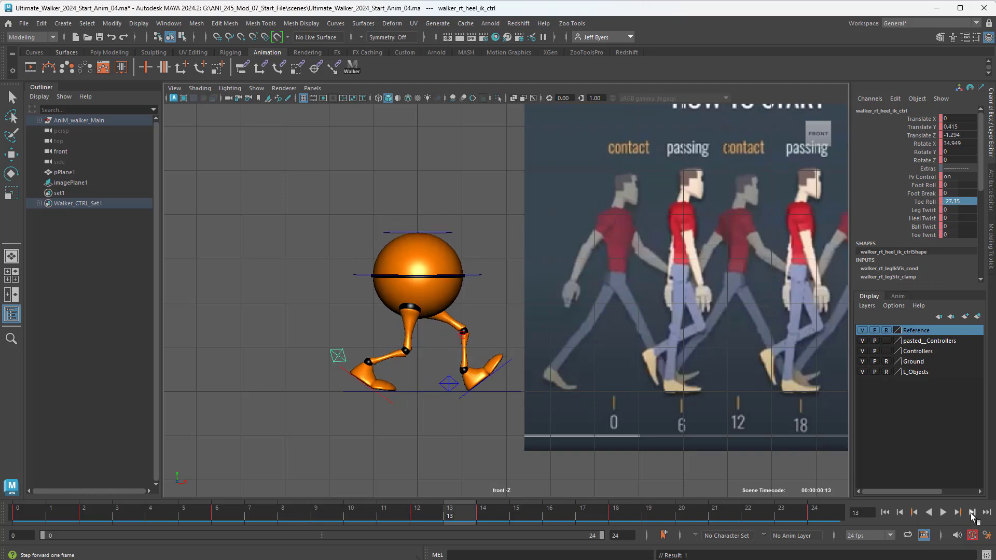
left_click(972, 513)
left_click(972, 513)
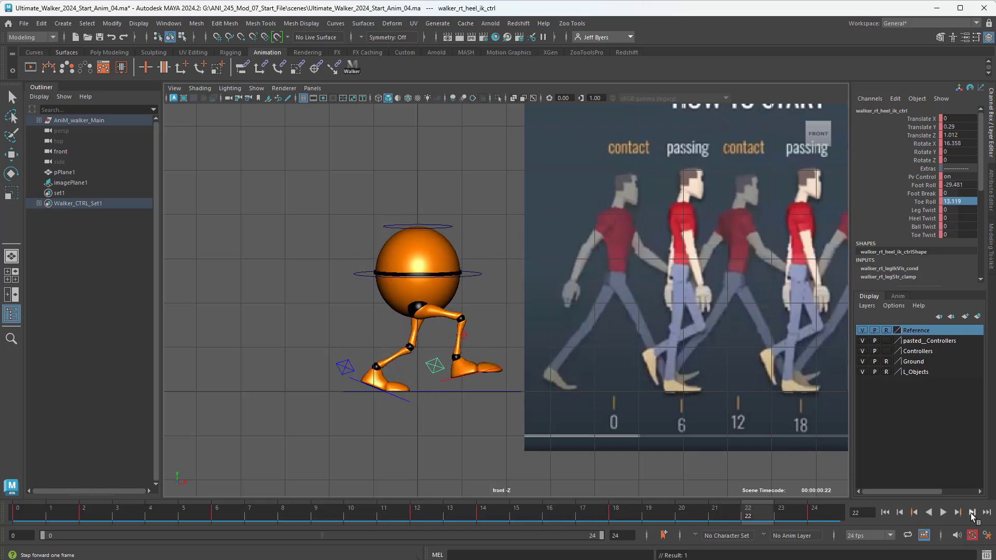
left_click(972, 514)
left_click(972, 514)
left_click(972, 514)
left_click(972, 514)
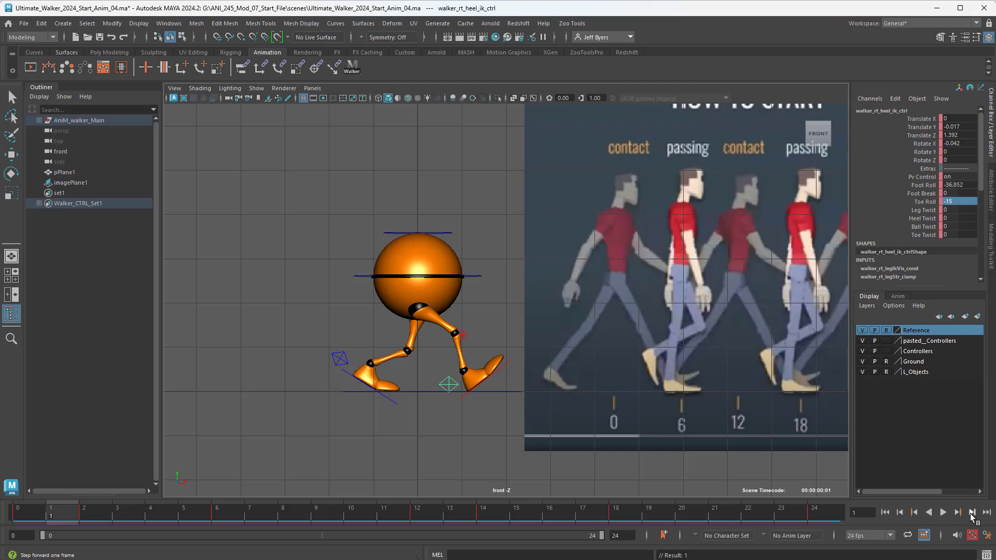
left_click(972, 514)
left_click(972, 514)
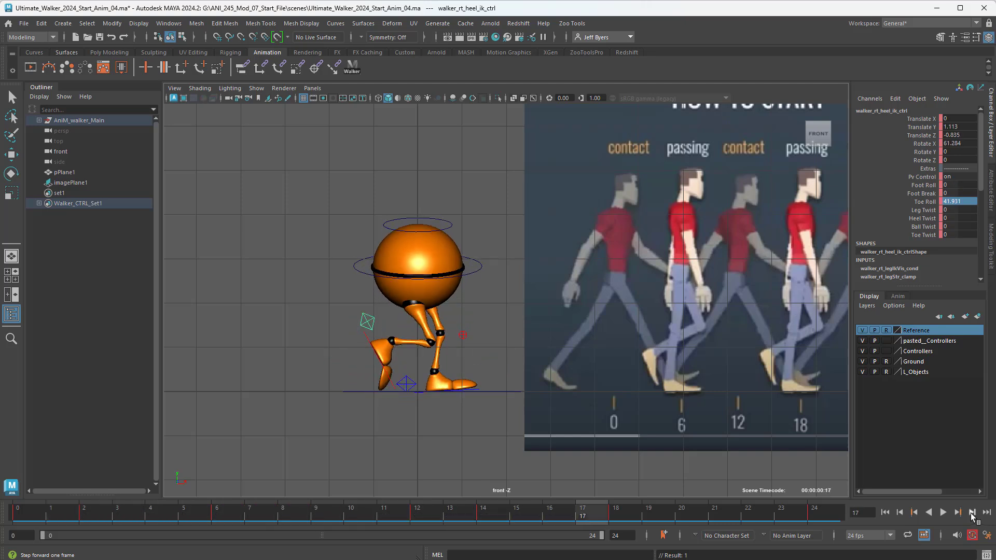
left_click(972, 514)
left_click(972, 513)
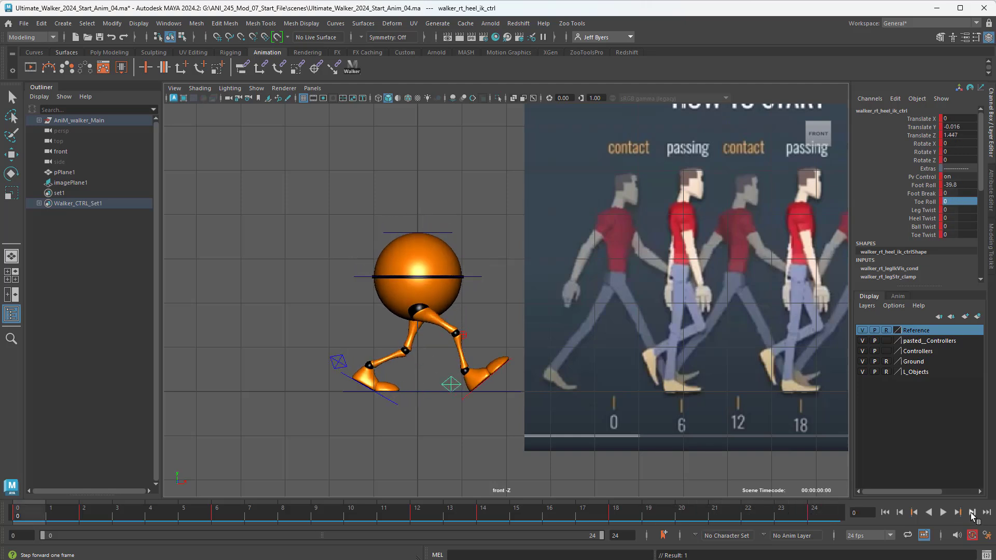
left_click(972, 514)
left_click(972, 513)
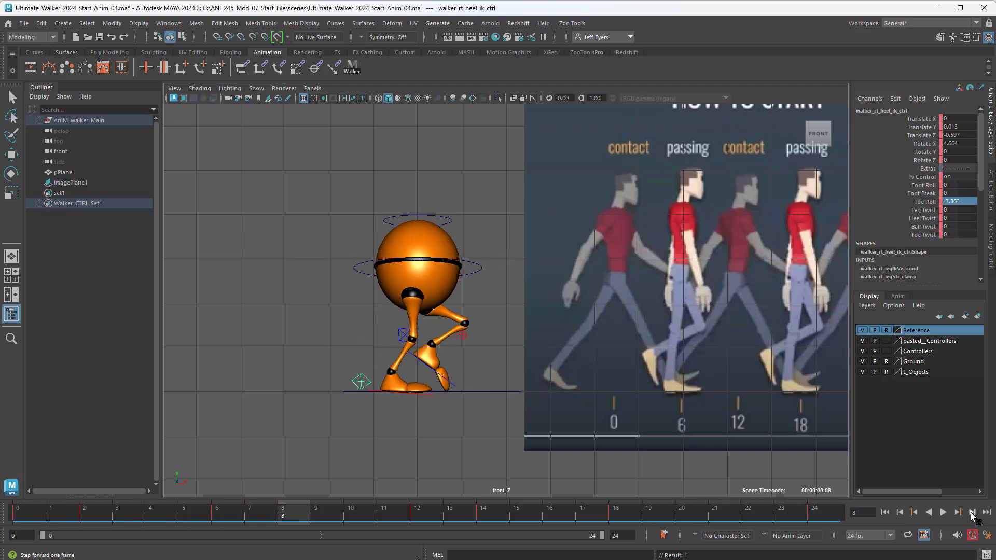
left_click(972, 514)
left_click(972, 514)
left_click(972, 514)
left_click(972, 513)
left_click(971, 513)
left_click(972, 514)
left_click(972, 513)
left_click(972, 514)
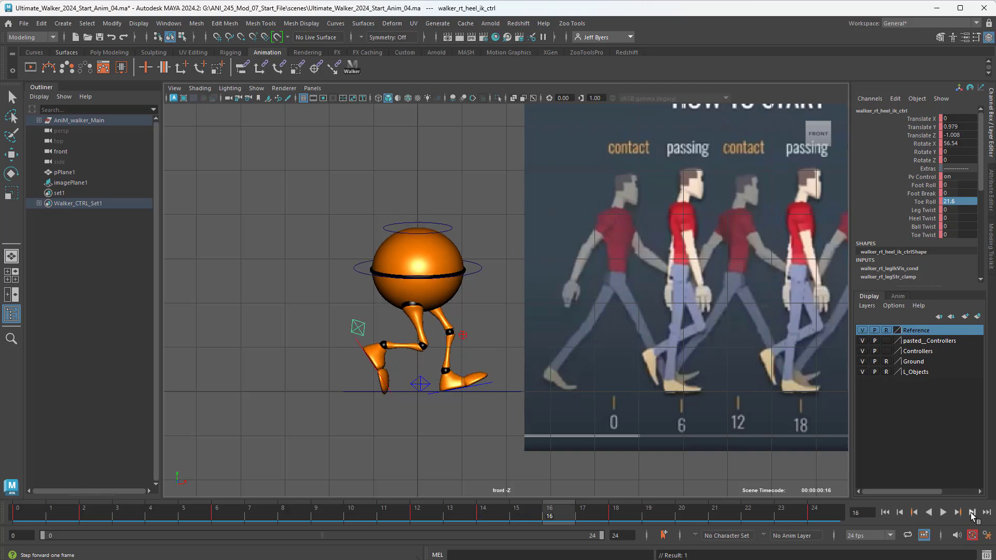
left_click(972, 514)
left_click(971, 514)
left_click(972, 513)
left_click(972, 514)
left_click(972, 514)
left_click(972, 514)
left_click(972, 513)
left_click(972, 514)
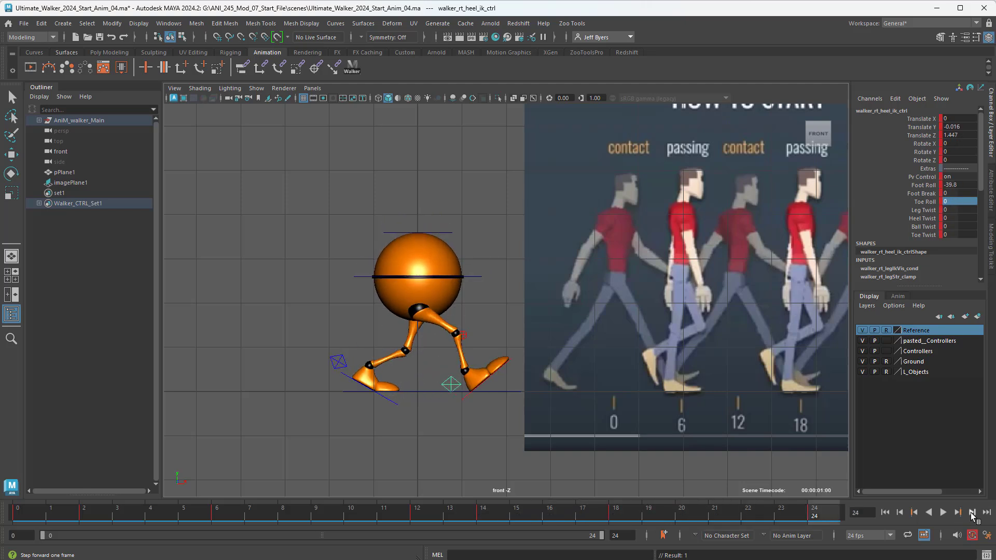
left_click(972, 513)
left_click(972, 514)
left_click(971, 514)
left_click(972, 514)
left_click(972, 514)
left_click(972, 513)
left_click(972, 514)
left_click(972, 514)
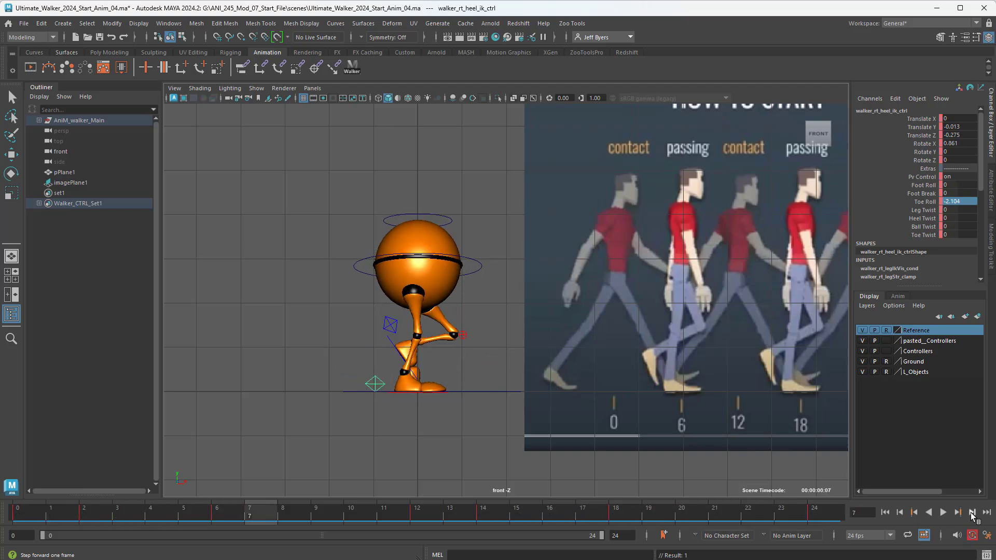
left_click(972, 514)
left_click(972, 514)
left_click(972, 513)
left_click(972, 514)
left_click(972, 514)
left_click(972, 514)
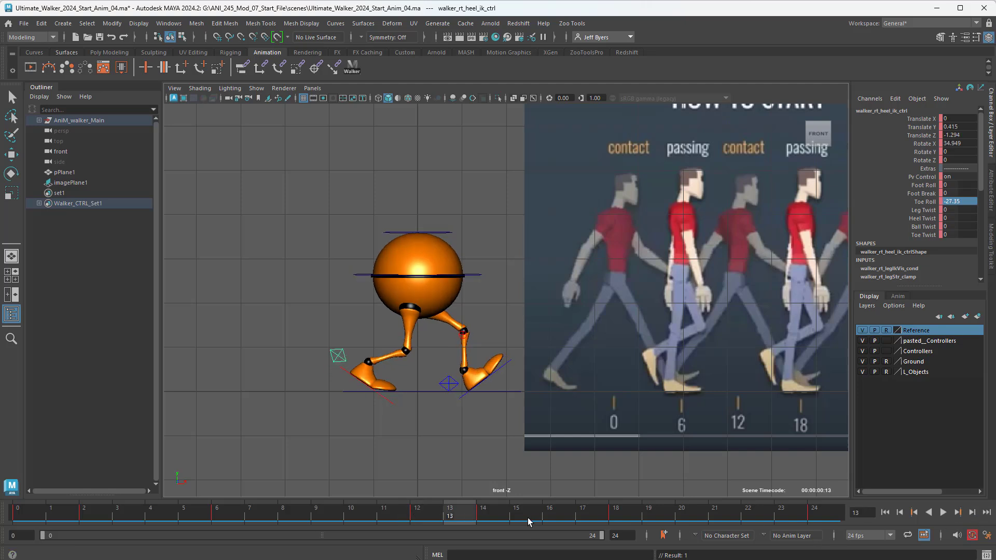
left_click_drag(465, 515, 21, 470)
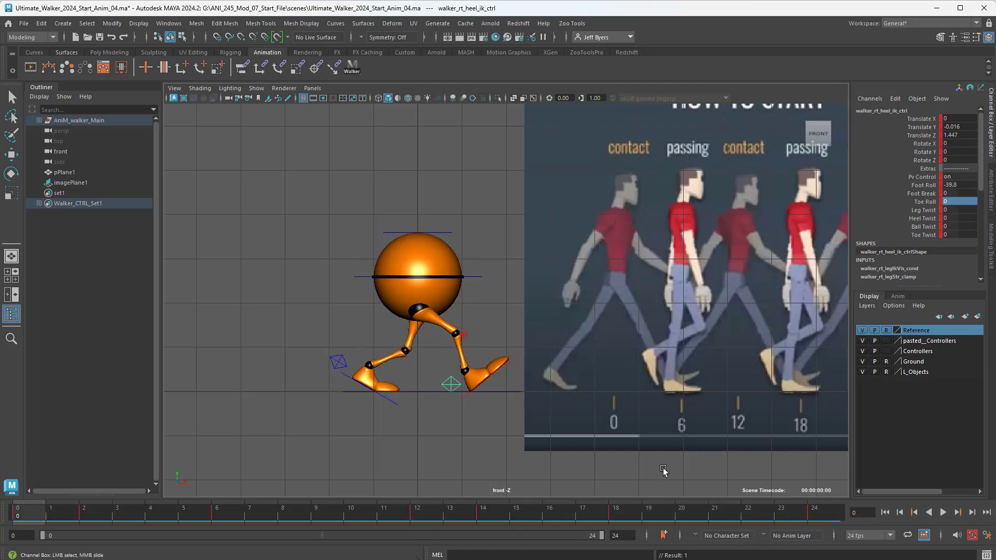
Play the walk cycle in the perspective view and examine the walker's motion from several three-quarter angles
key("space")
key("space")
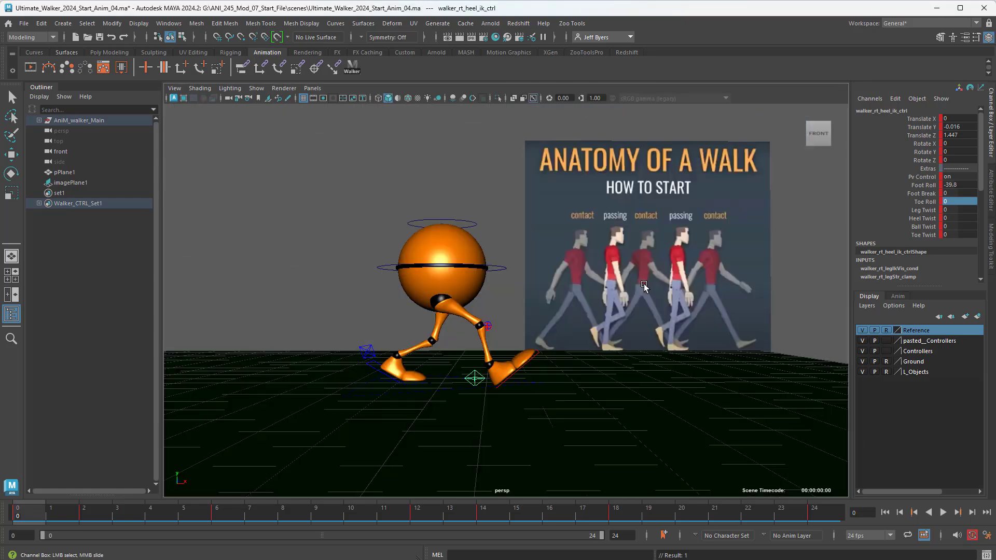
left_click_drag(600, 351, 561, 351, "alt")
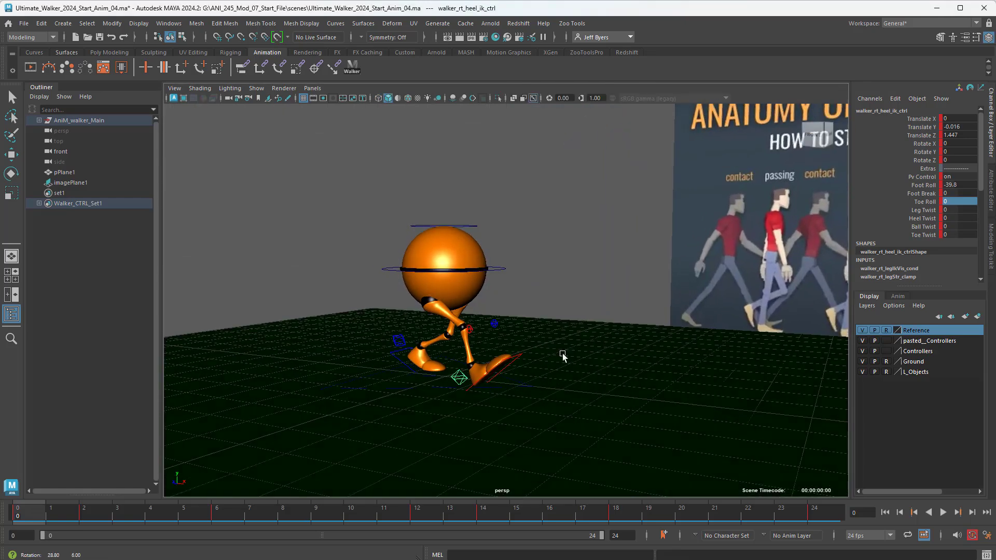
left_click_drag(760, 513, 836, 520)
left_click(885, 513)
left_click(944, 512)
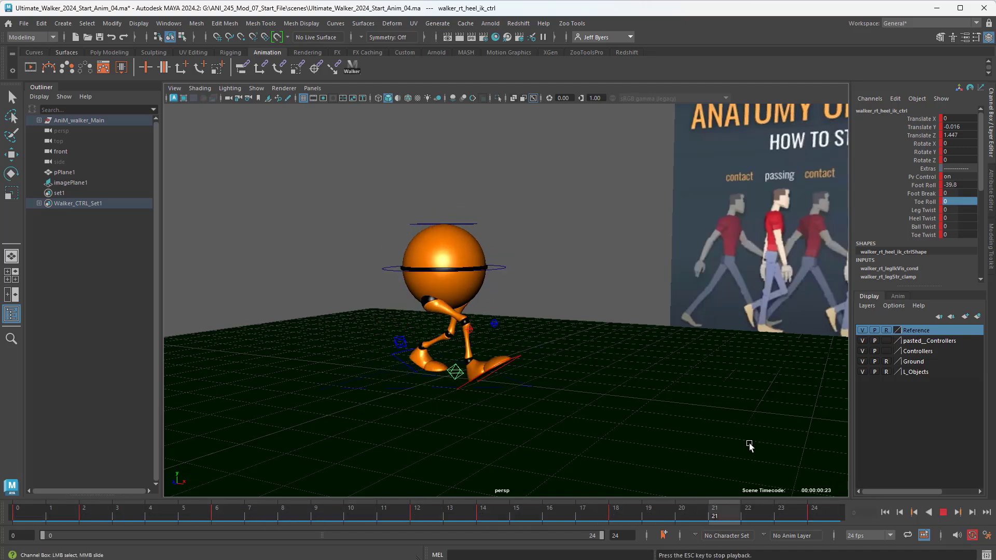
left_click_drag(573, 414, 536, 409, "alt")
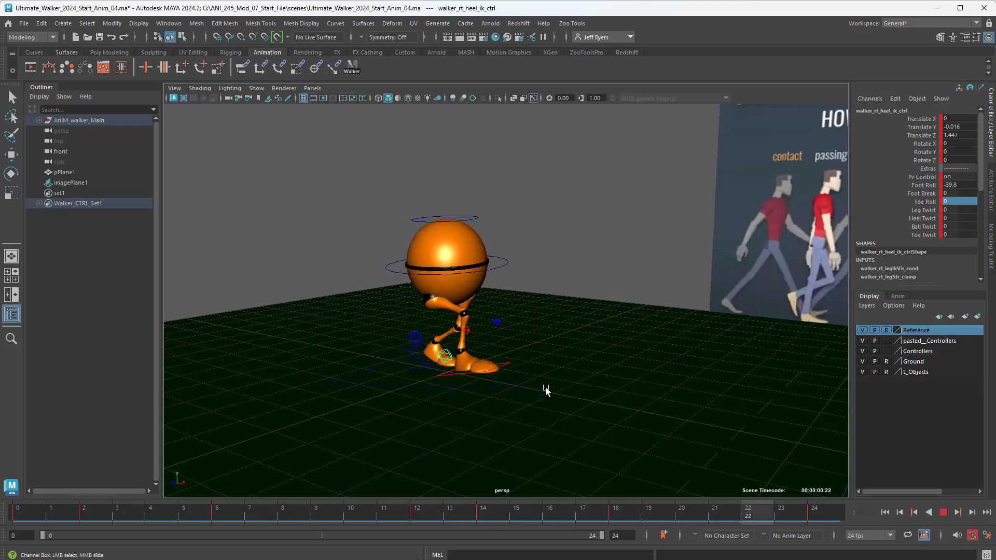
mouse_move(546, 392)
left_mouse_down("alt")
mouse_move(520, 378)
mouse_move(722, 385)
mouse_move(596, 397)
mouse_move(452, 394)
mouse_move(558, 399)
mouse_move(563, 384)
left_mouse_up("alt")
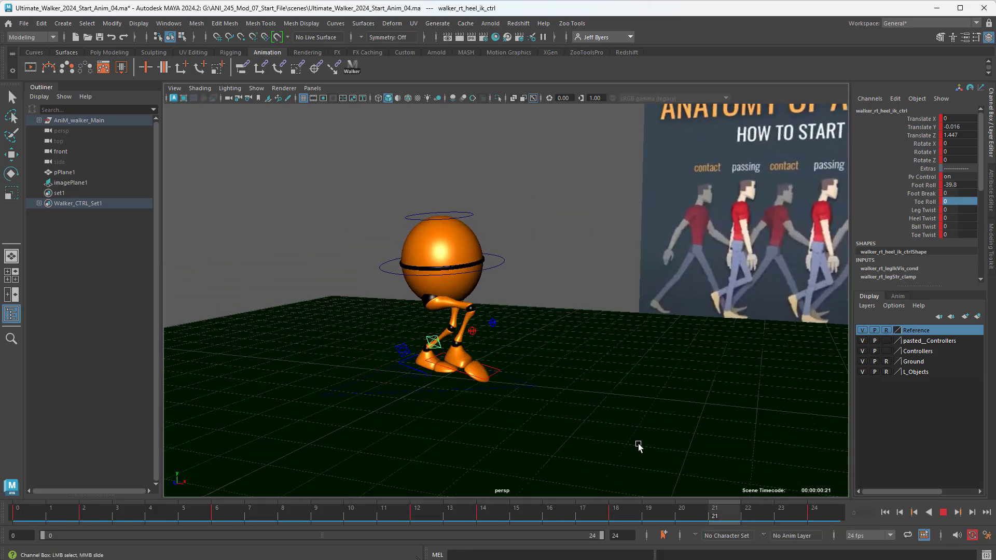
Scrub back and forth through the walk cycle in the perspective view to examine the poses, ending at frame 0
left_click(885, 513)
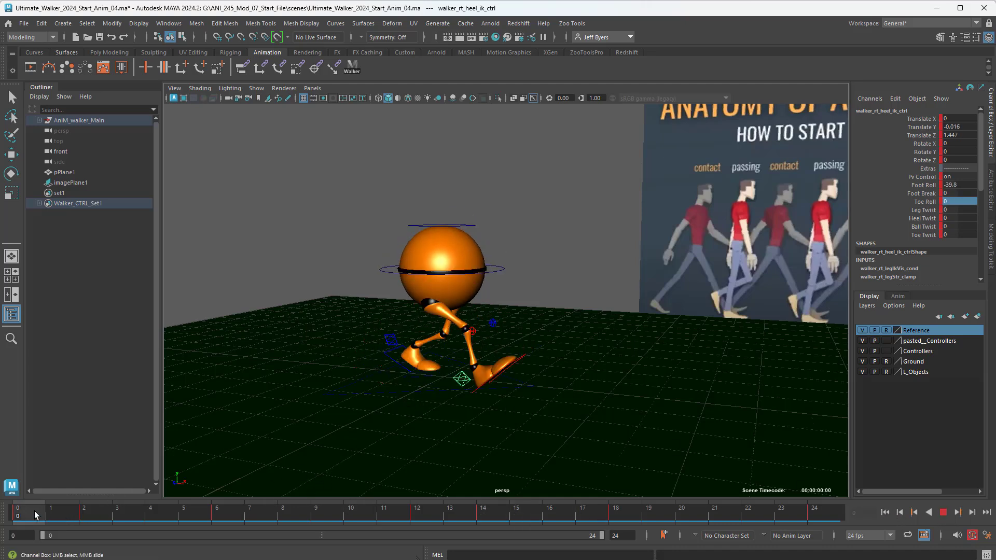
left_click_drag(35, 515, 283, 553)
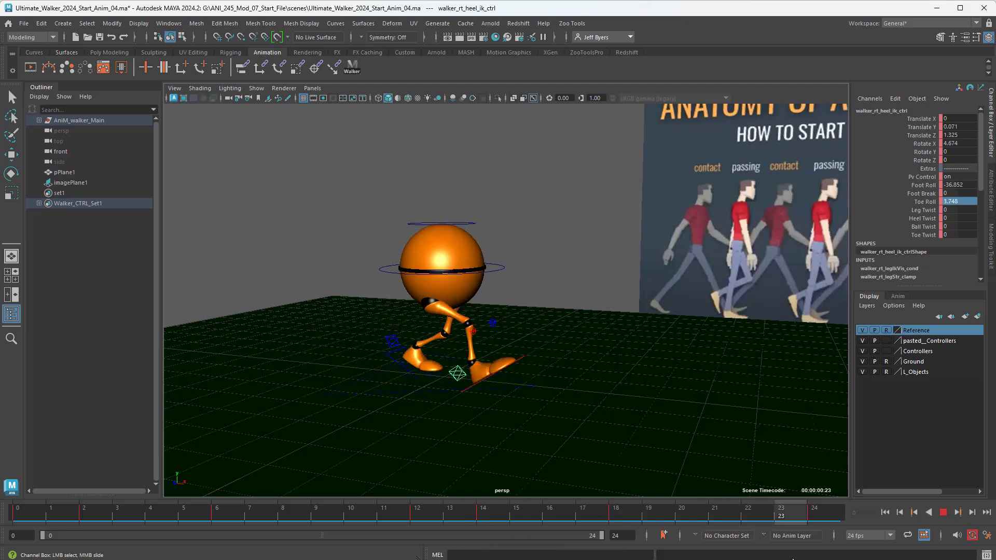
left_click_drag(602, 518, 360, 522)
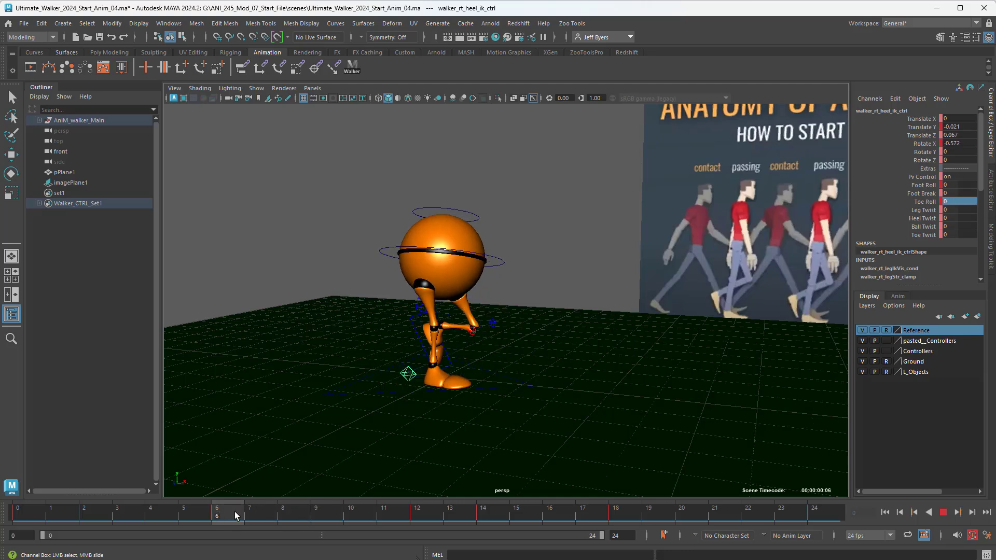
left_click_drag(824, 522, 11, 519)
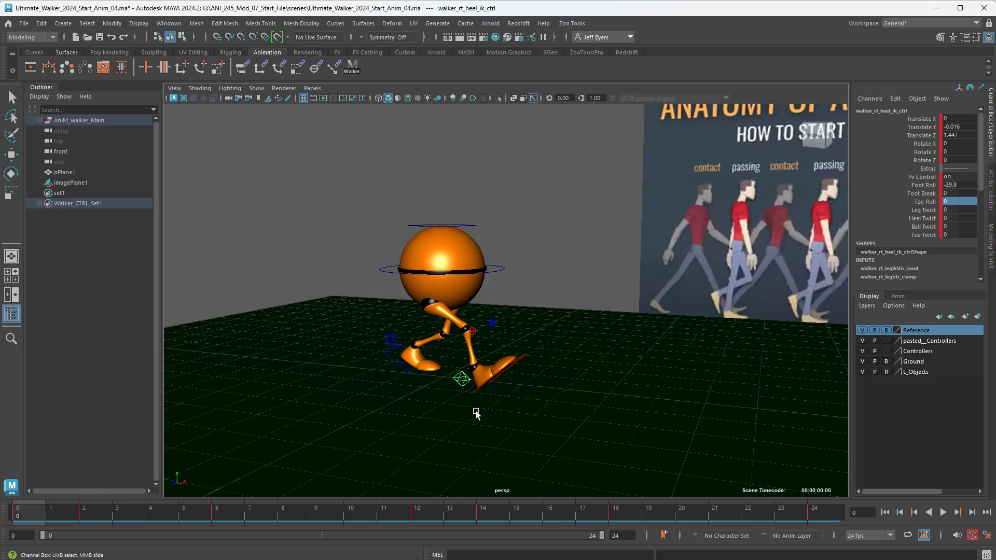
Hide the Controllers layer and the perspective view's grid to show only the walker on the ground plane
left_click_drag(529, 426, 531, 424, "alt")
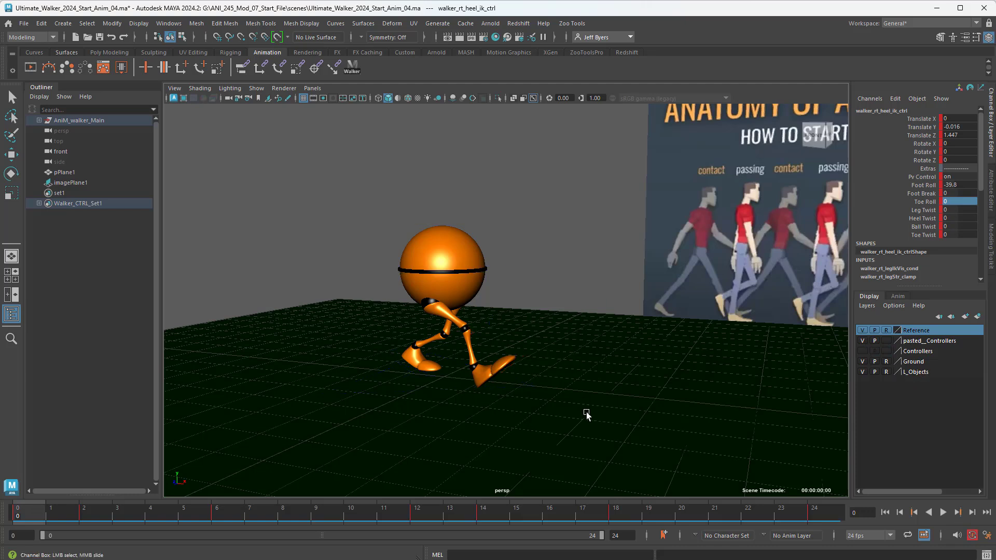
left_click(255, 89)
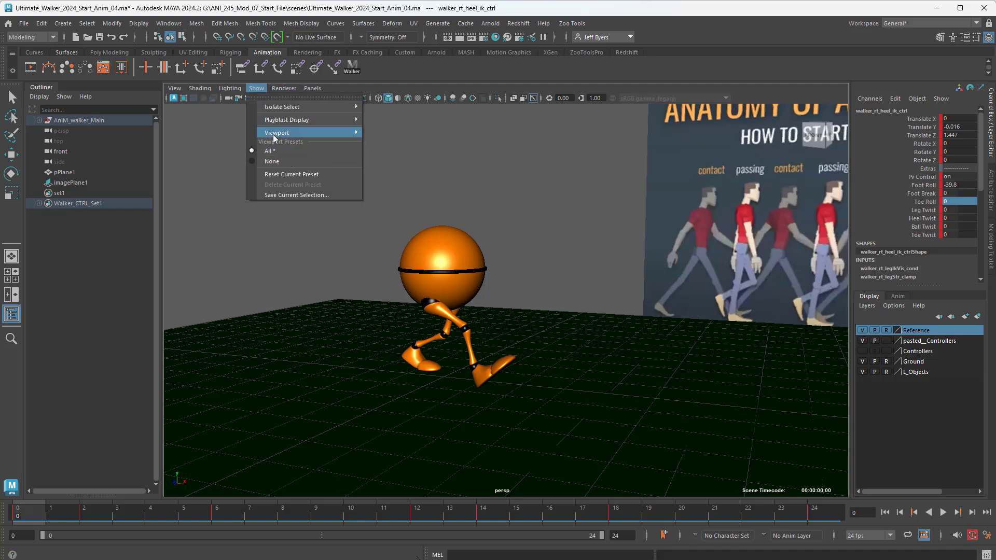
mouse_move(274, 136)
left_click(400, 492)
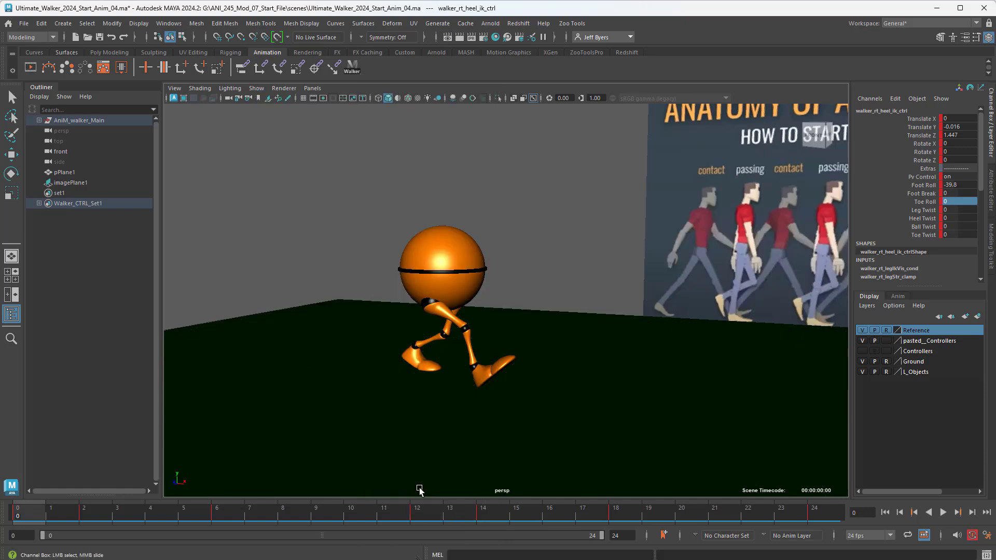
mouse_move(556, 419)
left_mouse_down("alt")
mouse_move(534, 419)
mouse_move(561, 421)
mouse_move(553, 420)
left_mouse_up("alt")
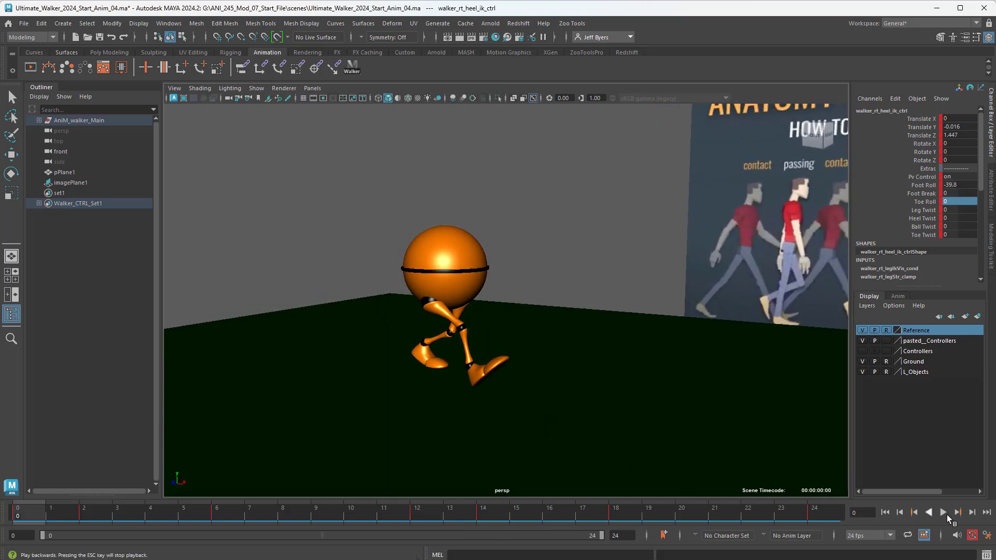
Play the walk cycle without controls and examine it from three-quarter and head-on angles at several distances
left_click(943, 513)
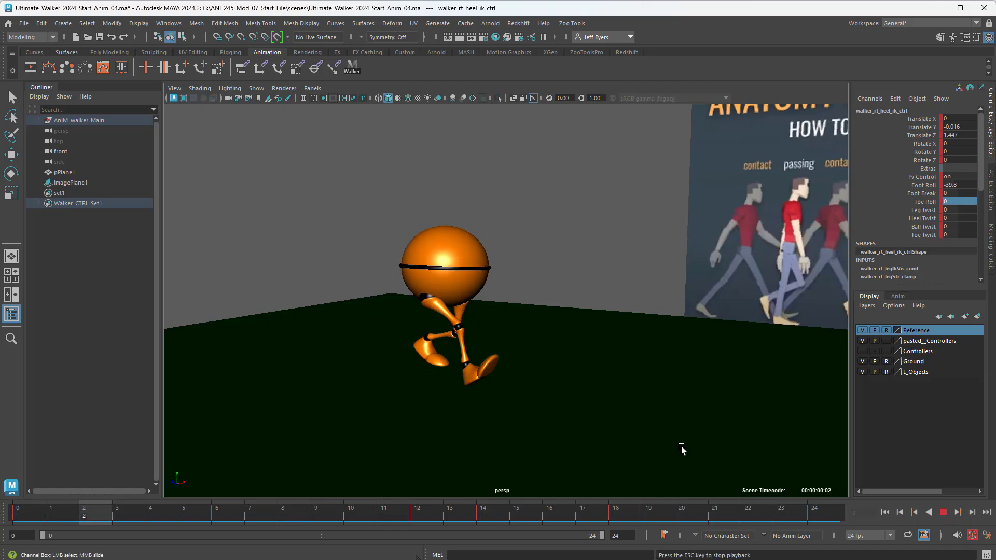
mouse_move(671, 441)
left_mouse_down("alt")
mouse_move(649, 431)
mouse_move(667, 442)
left_mouse_up("alt")
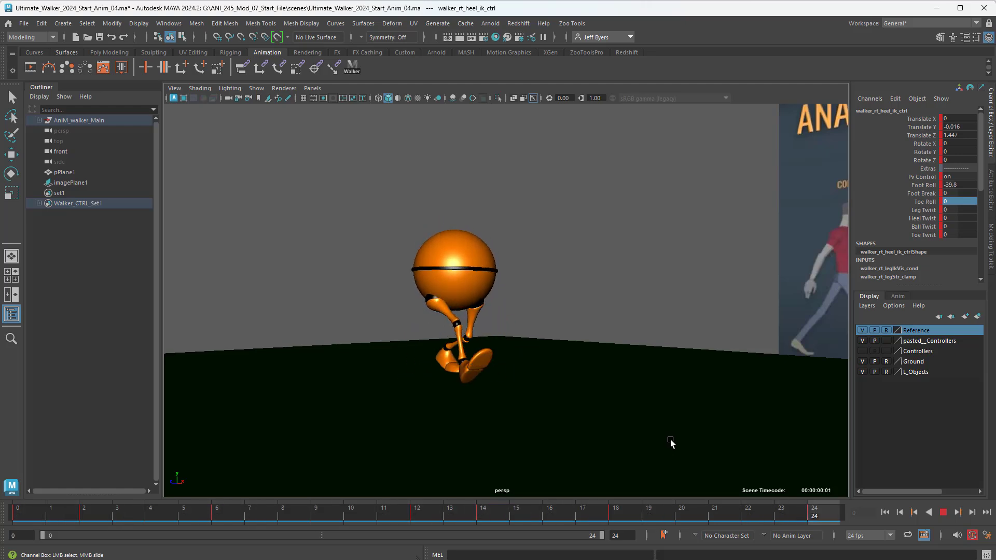
left_click_drag(668, 440, 612, 443, "alt")
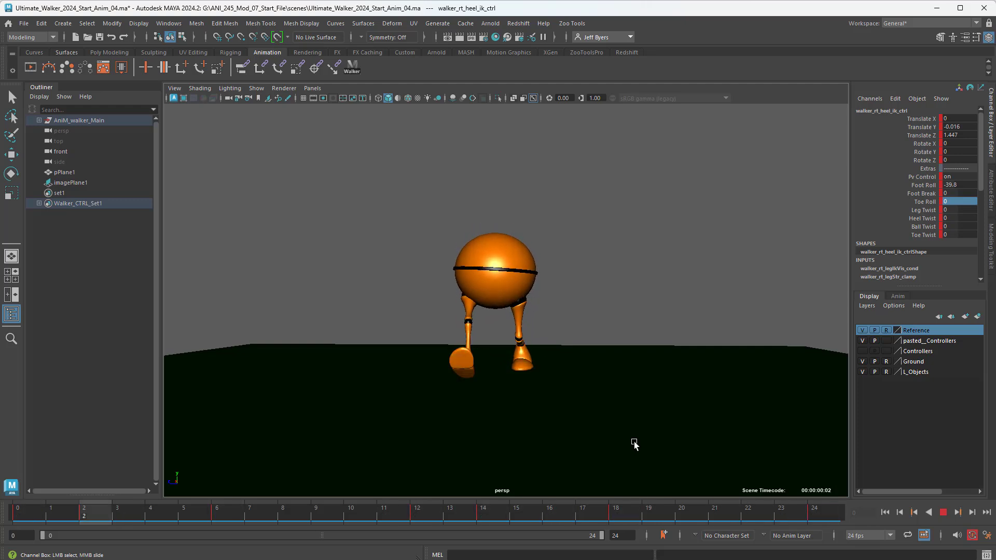
left_click_drag(624, 439, 521, 434, "alt")
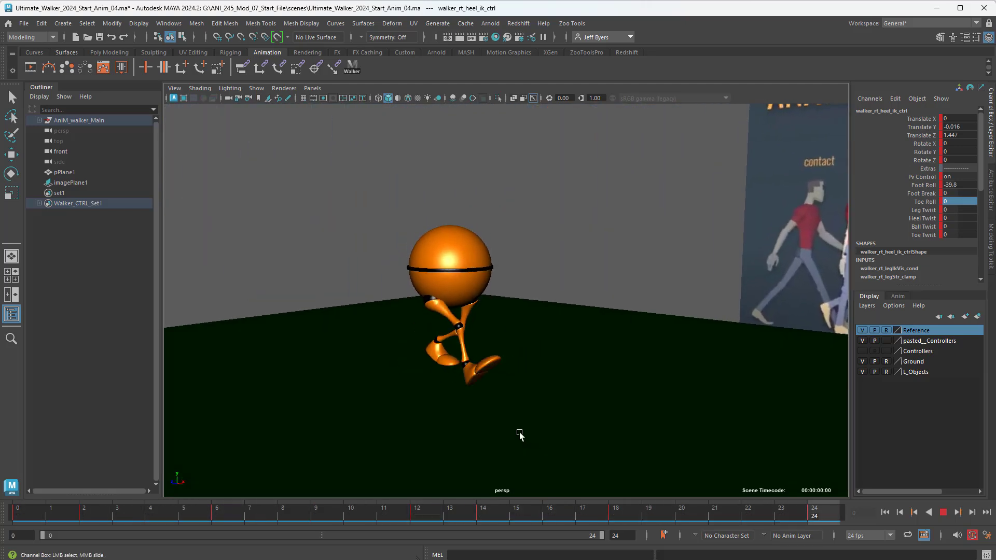
mouse_move(520, 434)
right_mouse_down("alt")
mouse_move(563, 437)
mouse_move(536, 441)
right_mouse_up("alt")
middle_click_drag(537, 440, 574, 438, "alt")
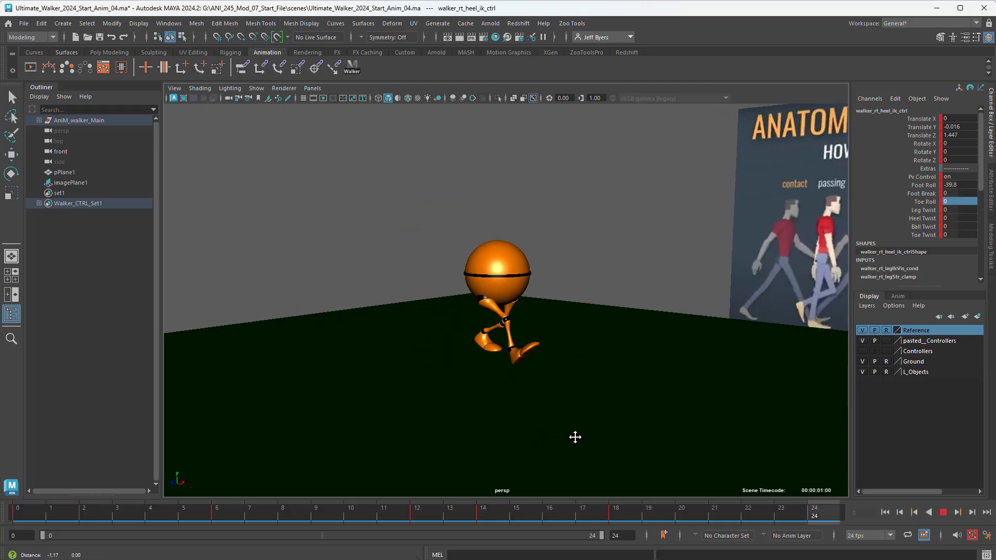
right_click_drag(563, 439, 574, 443, "alt")
left_click_drag(575, 445, 529, 449, "alt")
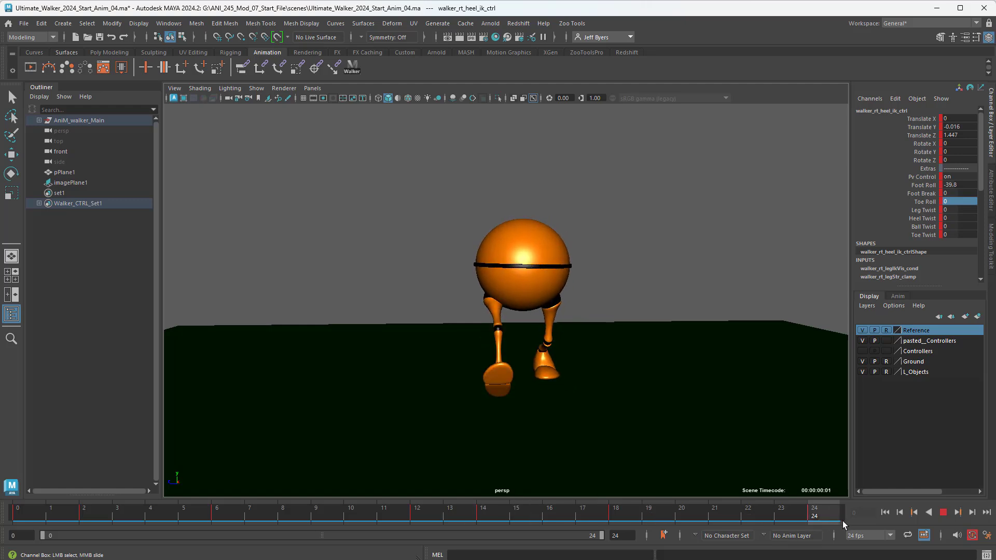
Stop playback, scrub back to frame 0 and examine the contact pose from both sides of the walker
key("Escape")
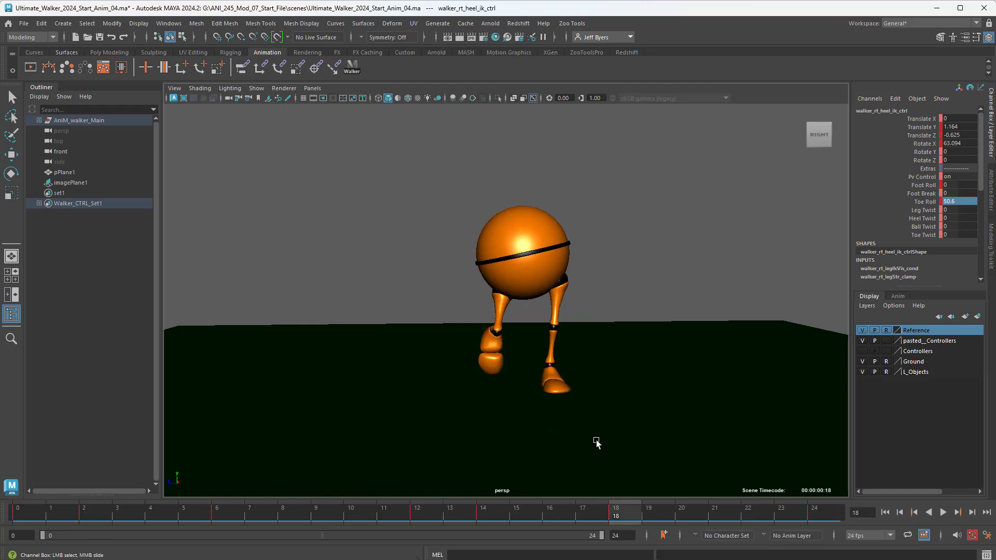
left_click_drag(614, 508, 582, 510)
left_click_drag(612, 466, 645, 423, "alt")
left_click_drag(584, 517, 29, 509)
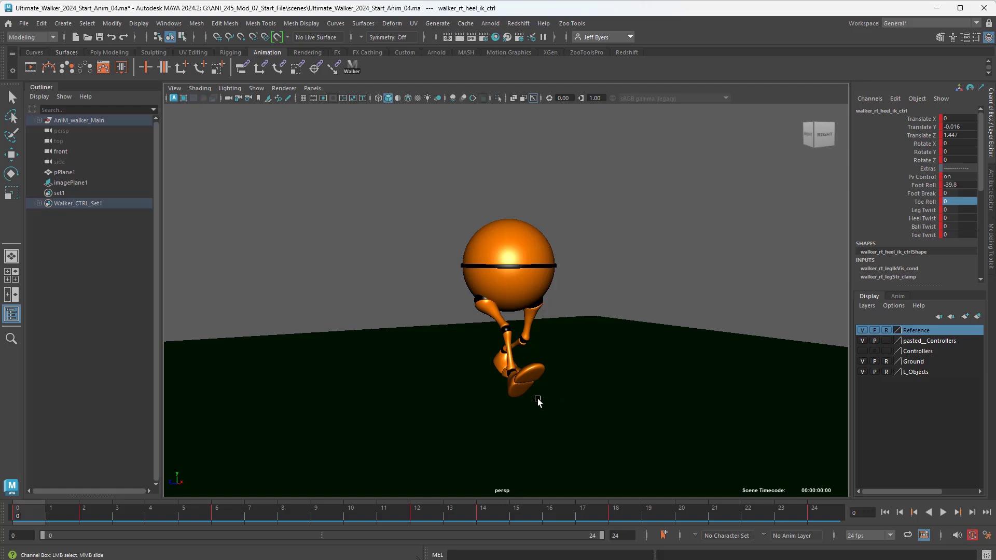
mouse_move(569, 417)
left_mouse_down("alt")
mouse_move(520, 414)
mouse_move(571, 425)
mouse_move(736, 411)
mouse_move(581, 413)
left_mouse_up("alt")
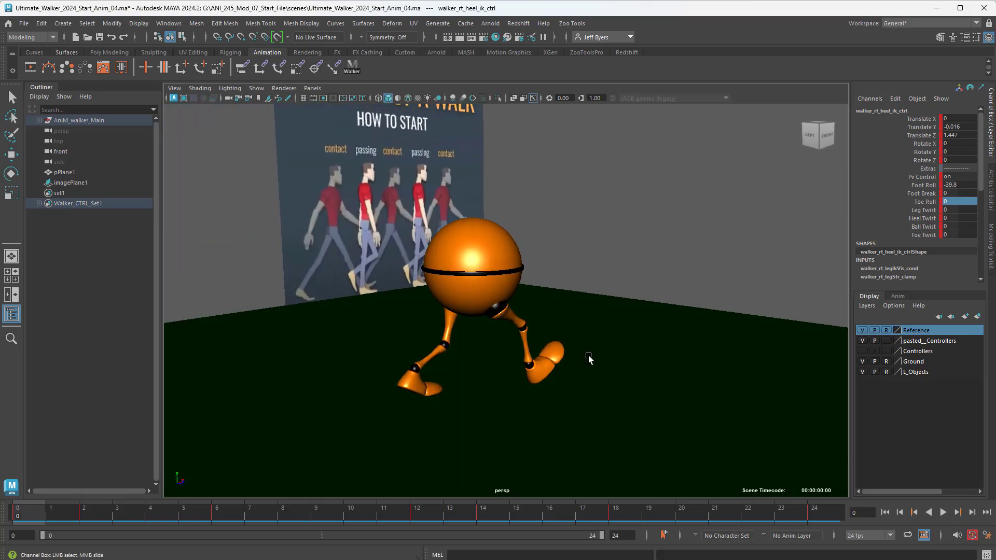
left_click_drag(589, 358, 543, 405, "alt")
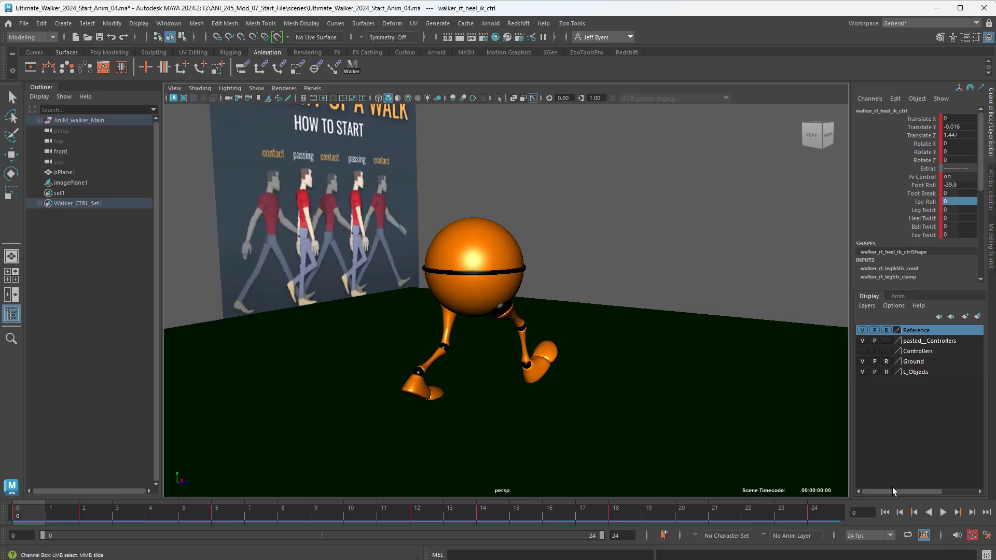
Make the Controllers layer visible again and frame the walker's raised right foot
left_click(862, 352)
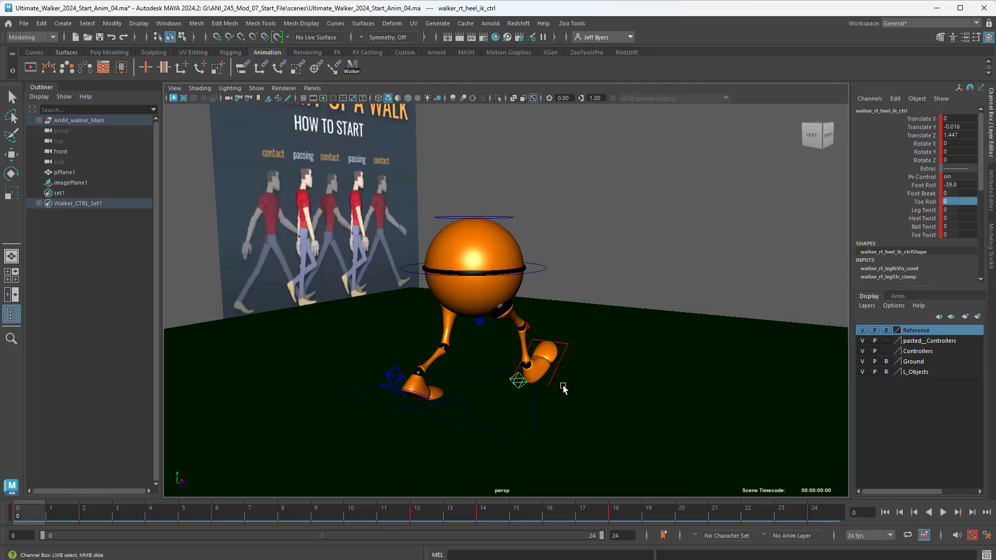
left_click_drag(563, 389, 528, 386, "alt")
left_click_drag(700, 370, 680, 375, "alt")
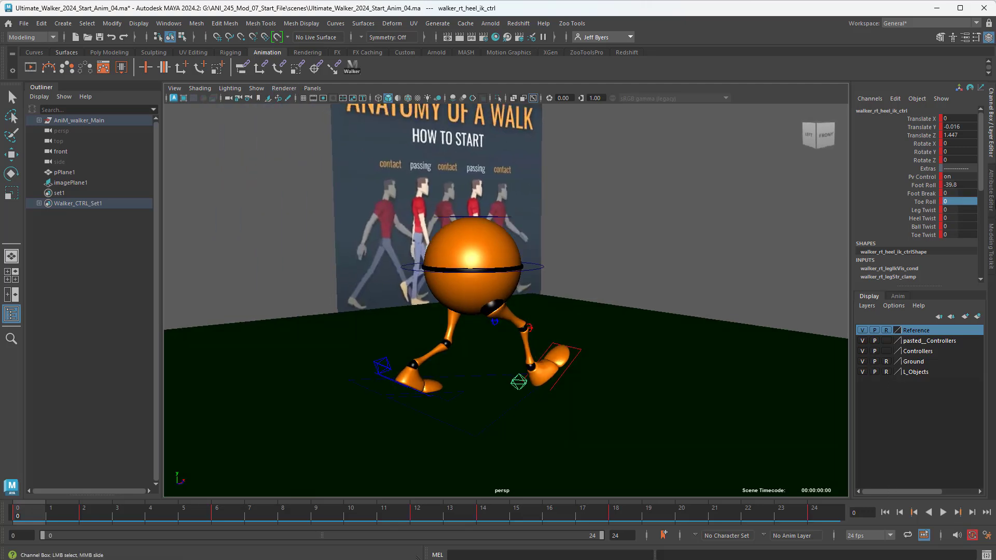
Set the right heel control's Heel Twist to -13 at frame 0 and check it in playback
left_click(925, 219)
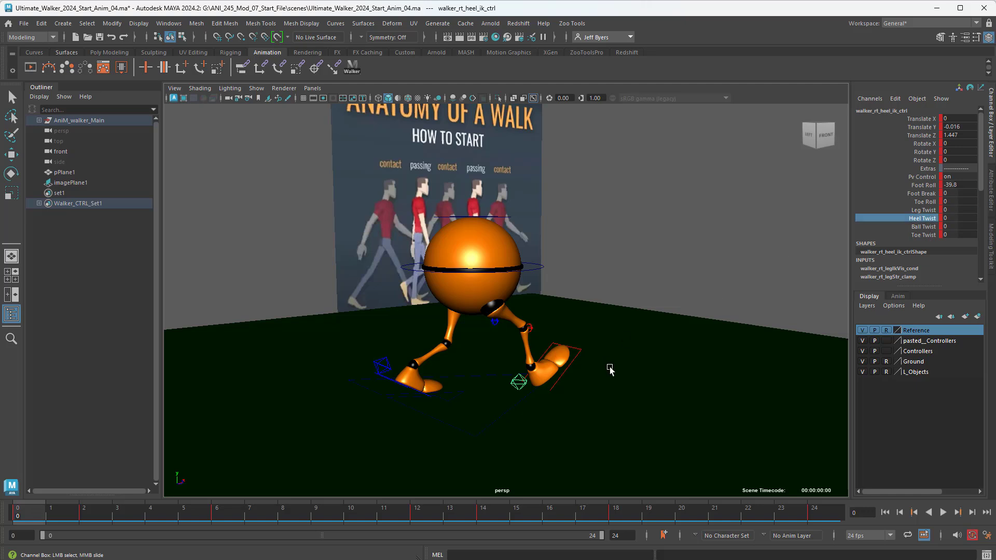
middle_click_drag(644, 367, 563, 364)
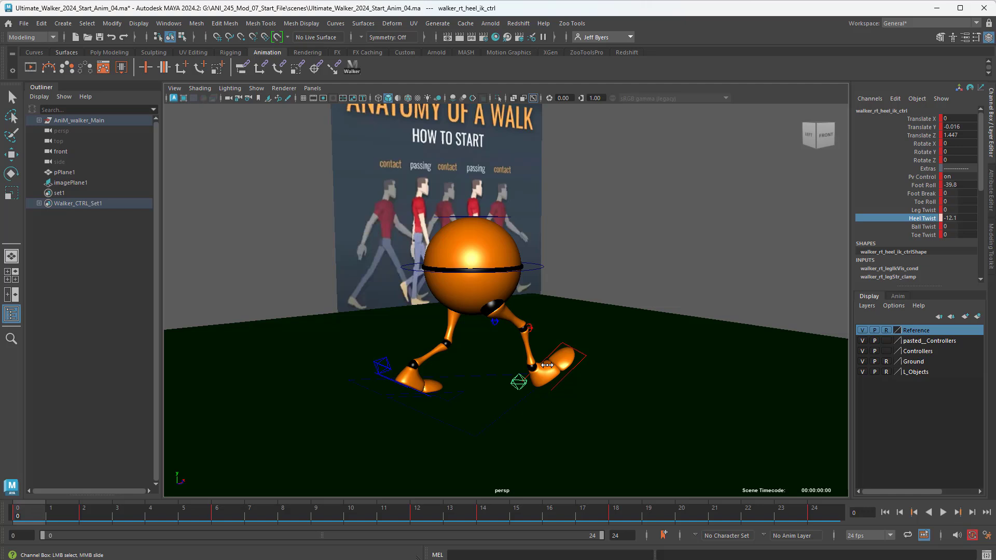
mouse_move(547, 366)
middle_mouse_down()
mouse_move(573, 366)
mouse_move(546, 369)
middle_mouse_up()
key("alt+v")
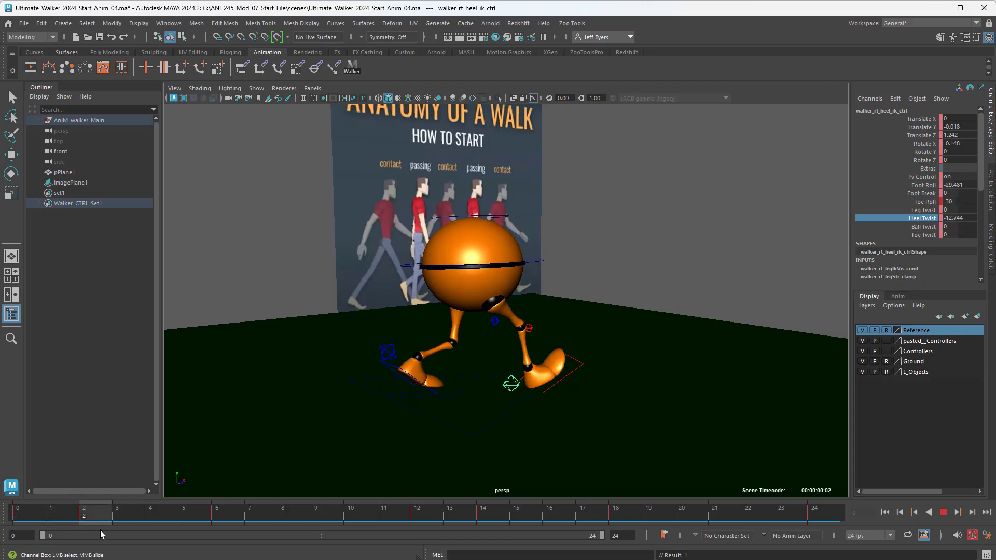
key("Escape")
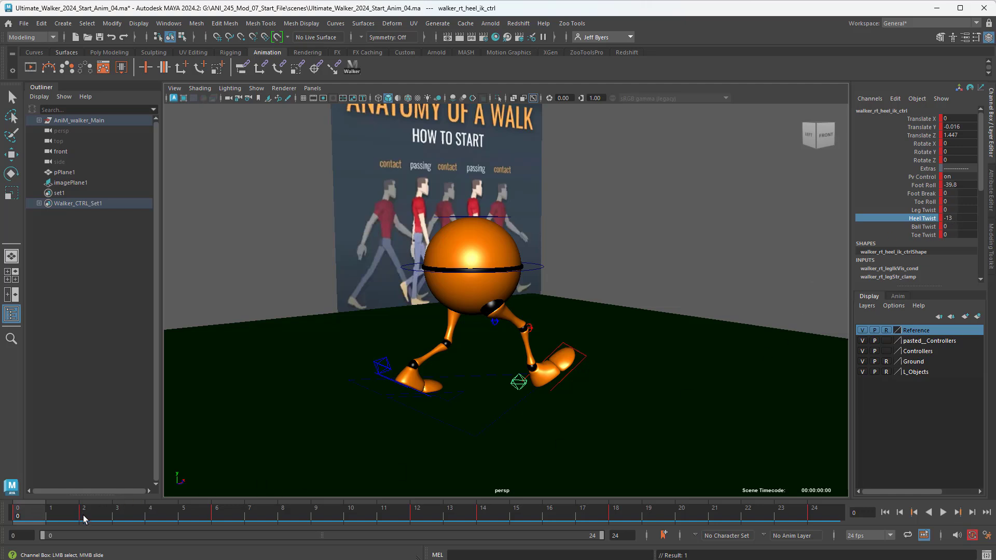
Move the right knee pole vector control outward and forward at frame 0, to about Translate X -0.389 and Translate Z 0.74
left_click_drag(569, 440, 452, 442, "alt")
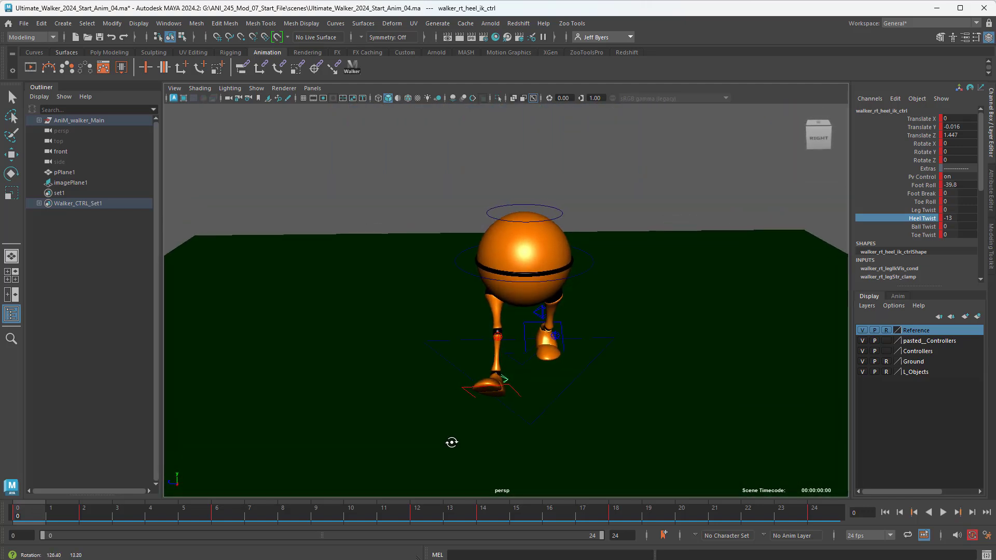
left_click(500, 336)
key("w")
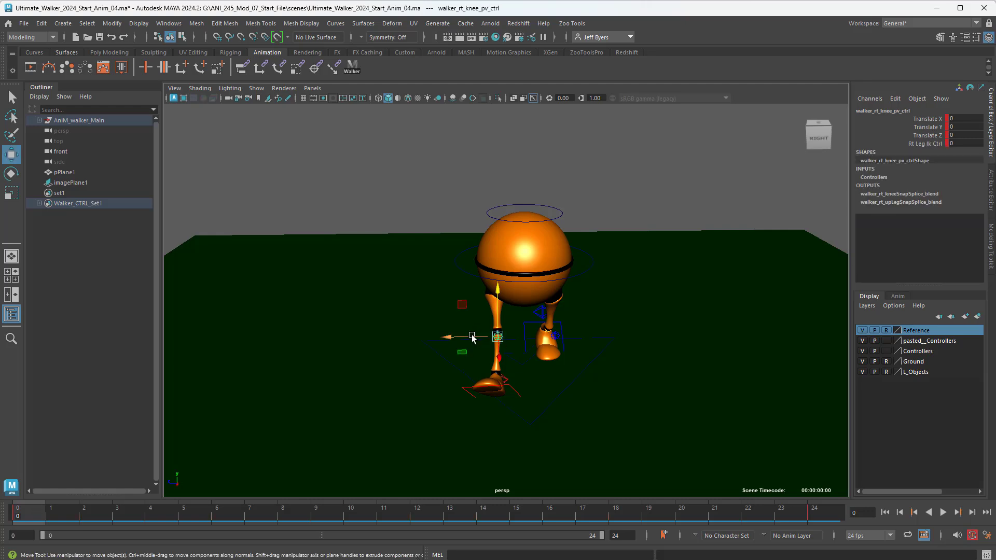
left_click_drag(472, 338, 593, 341)
left_click(591, 330)
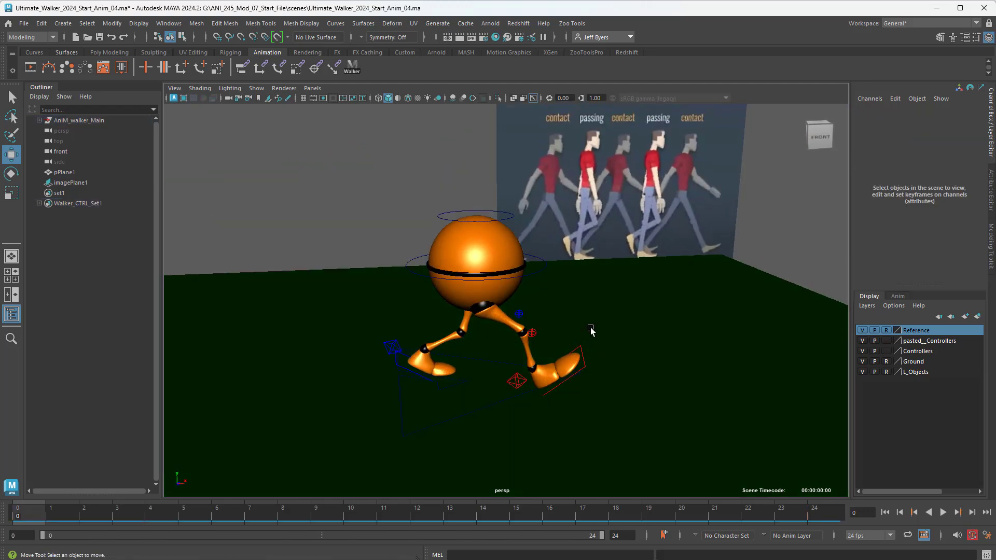
left_click(535, 332)
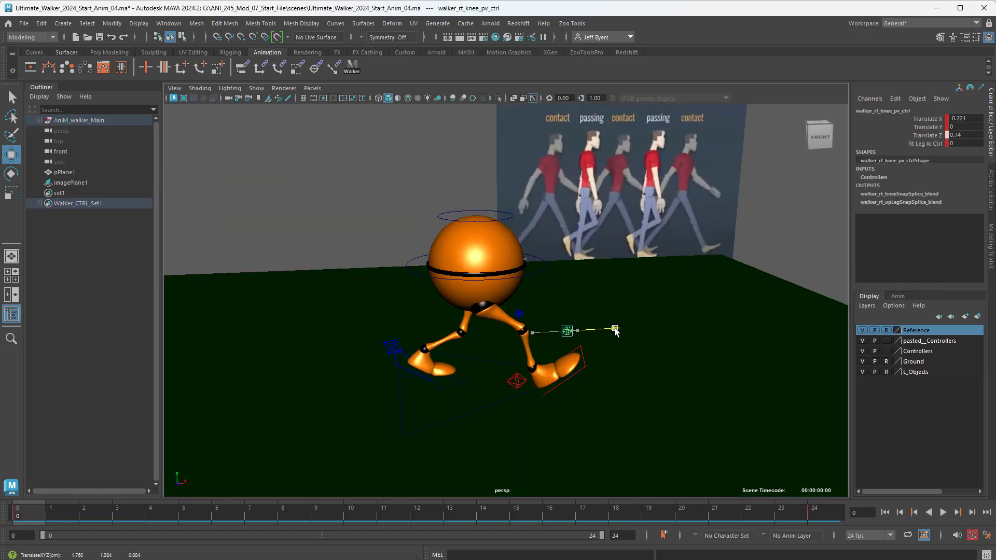
left_click_drag(610, 332, 499, 361, "alt")
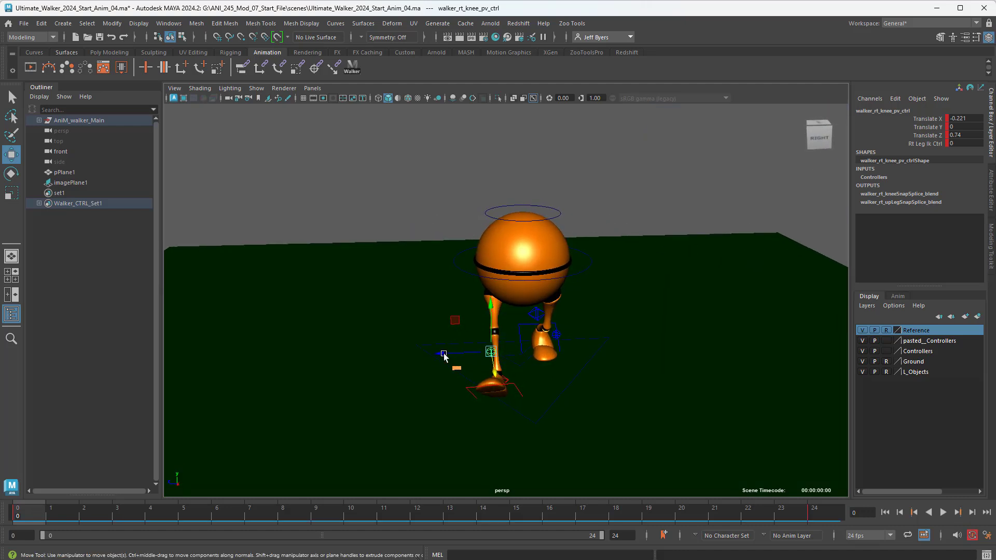
left_click_drag(440, 356, 445, 357)
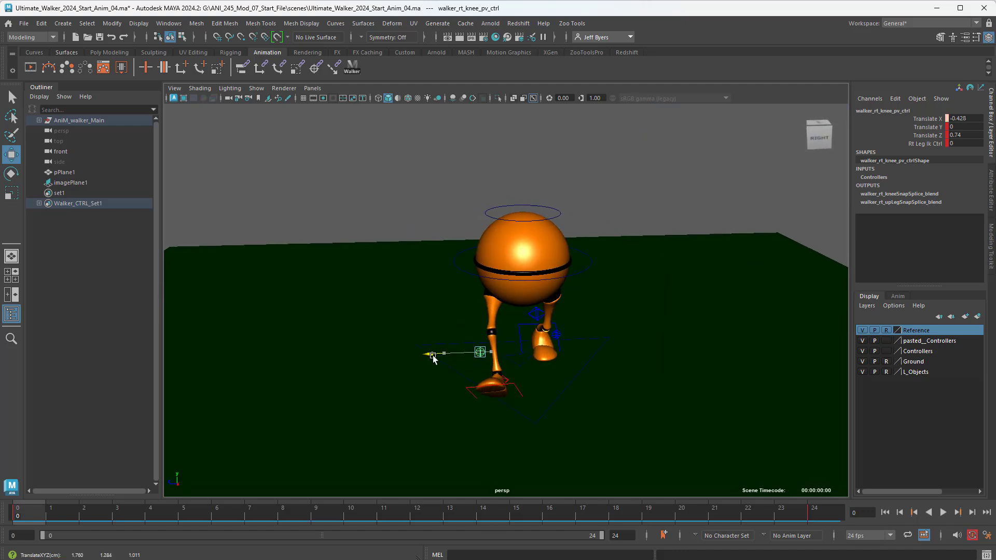
left_click_drag(436, 363, 436, 390, "alt")
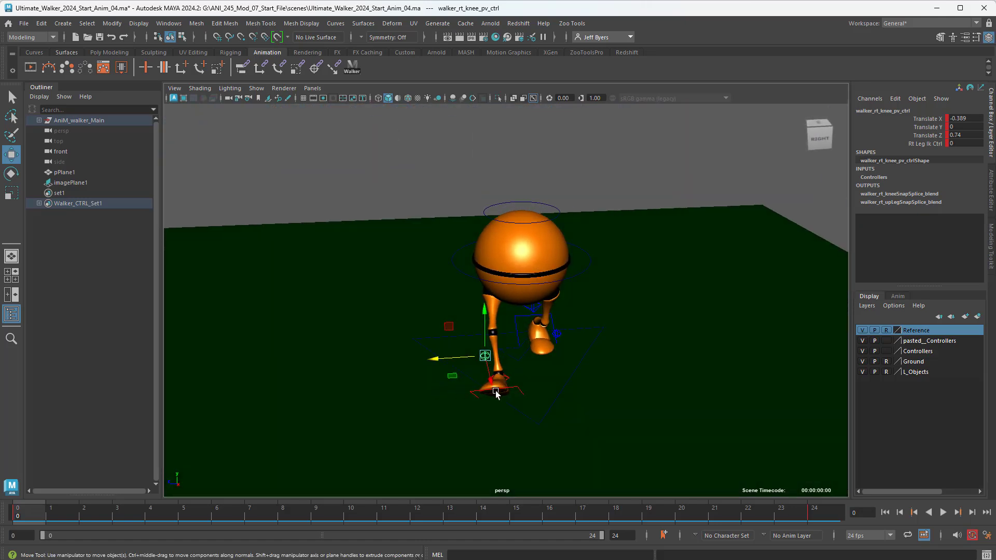
Move the right heel control outward at frame 0 to about Translate X -0.094
left_click(510, 381)
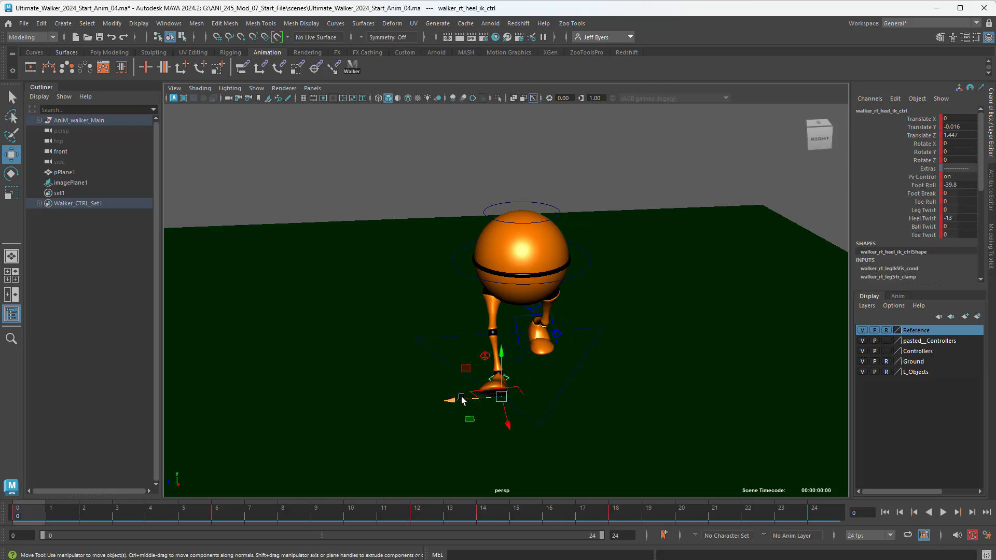
left_click_drag(462, 400, 600, 396)
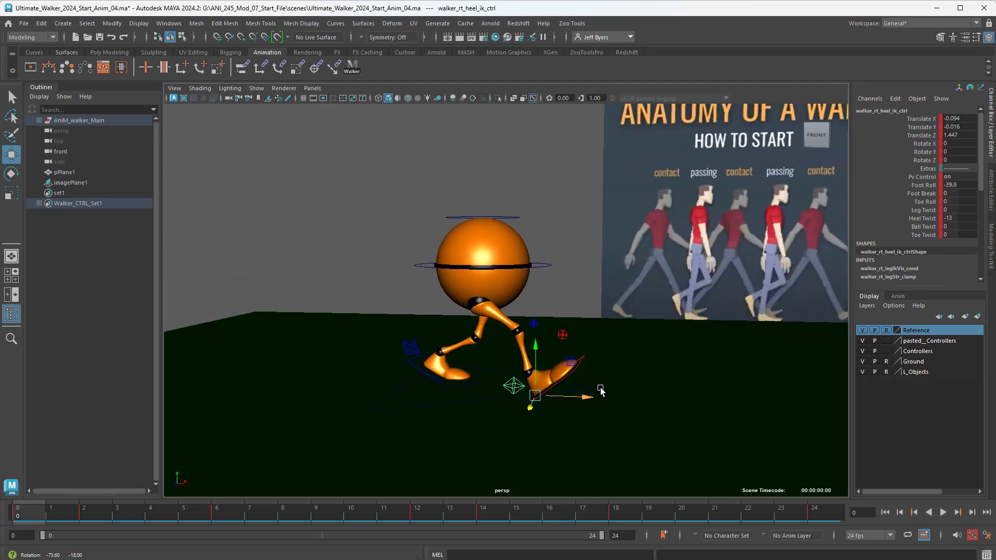
Undo the right heel control's offset, the knee pole vector moves and the heel twist
key("ctrl+z")
key("ctrl+z")
key("ctrl+z")
key("ctrl+z")
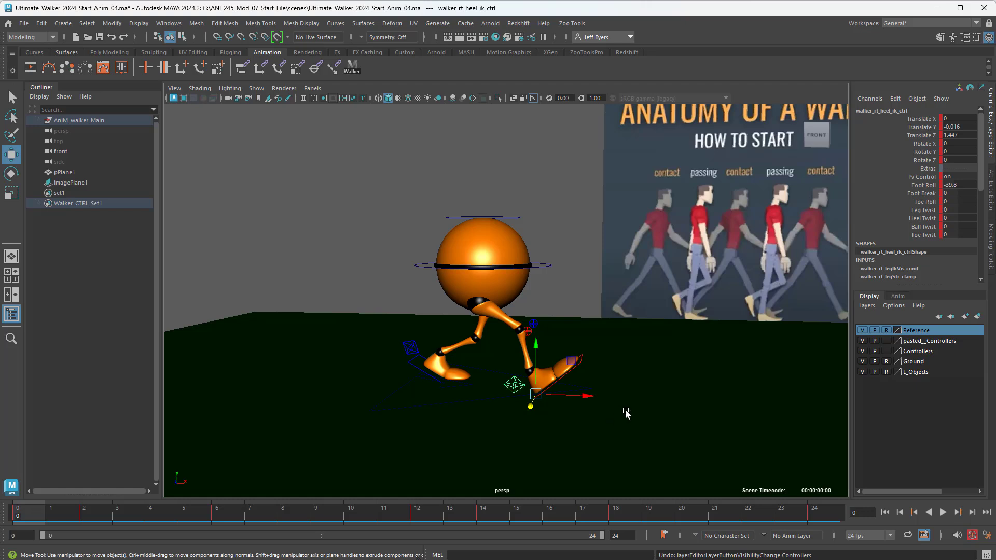
Clear the selection and examine the walker's frame 0 pose from the head-on and three-quarter angles
left_click_drag(627, 400, 535, 407, "alt")
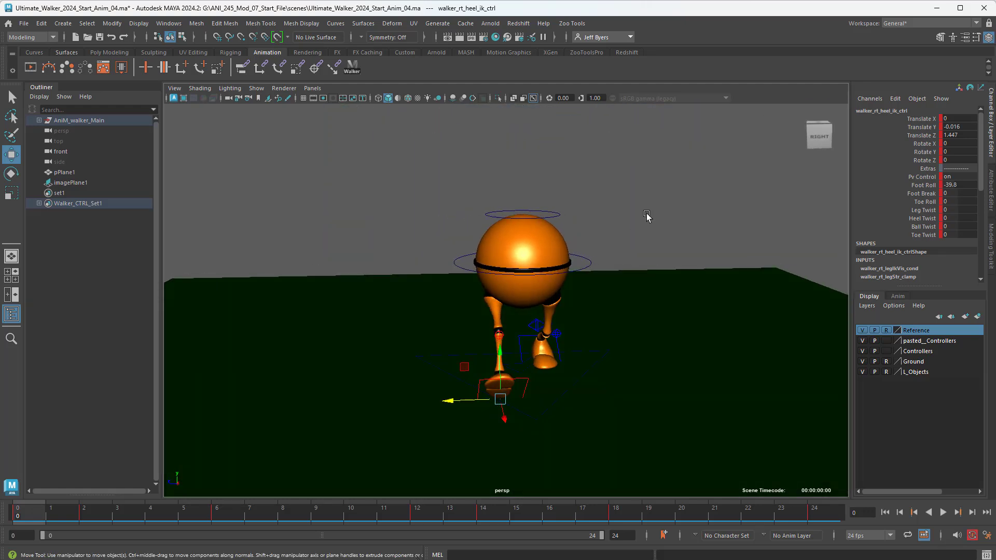
left_click(607, 240)
left_click_drag(482, 378, 590, 394, "alt")
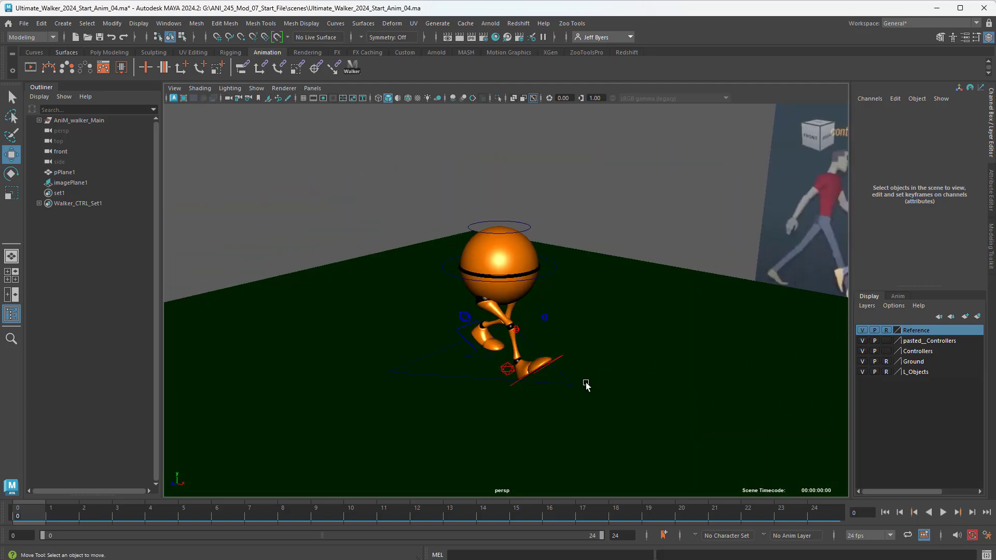
left_click_drag(587, 385, 535, 400, "alt")
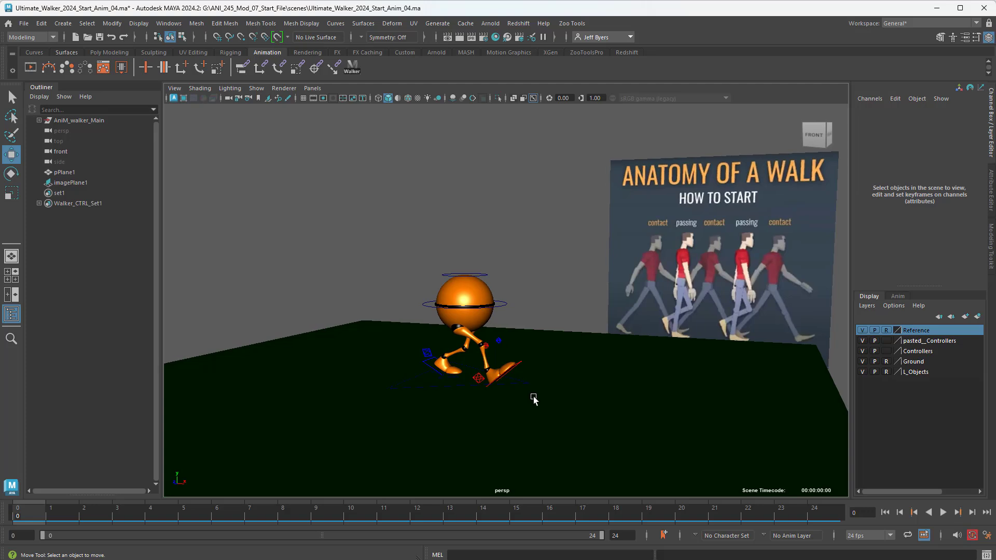